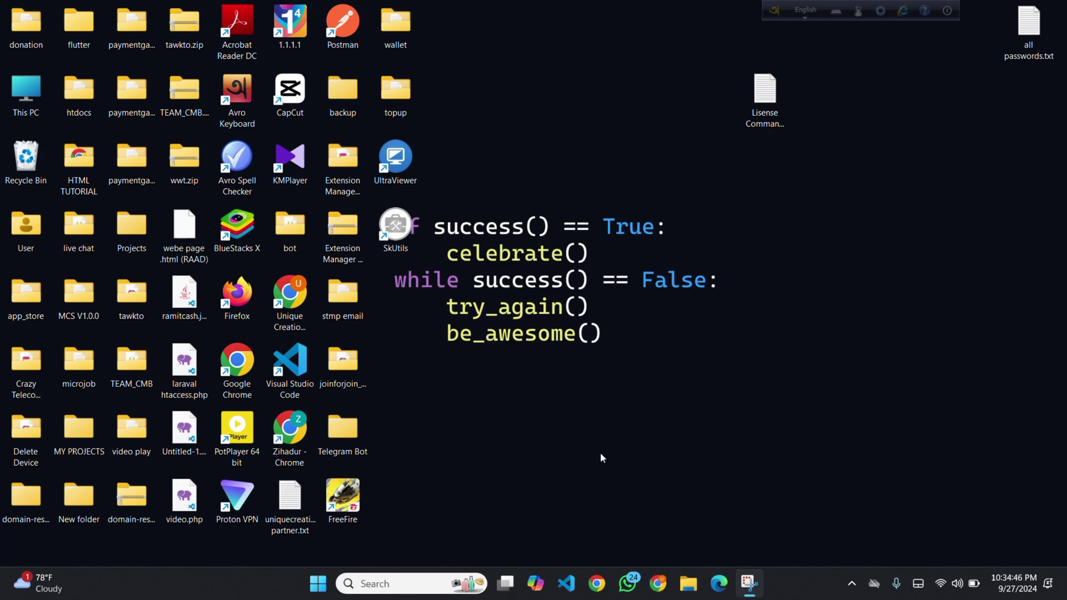
- Switch to Google Chrome using the Person 1 profile and search Google for "quick apps store"
{"action": "left_click", "coordinate": [598, 583]}
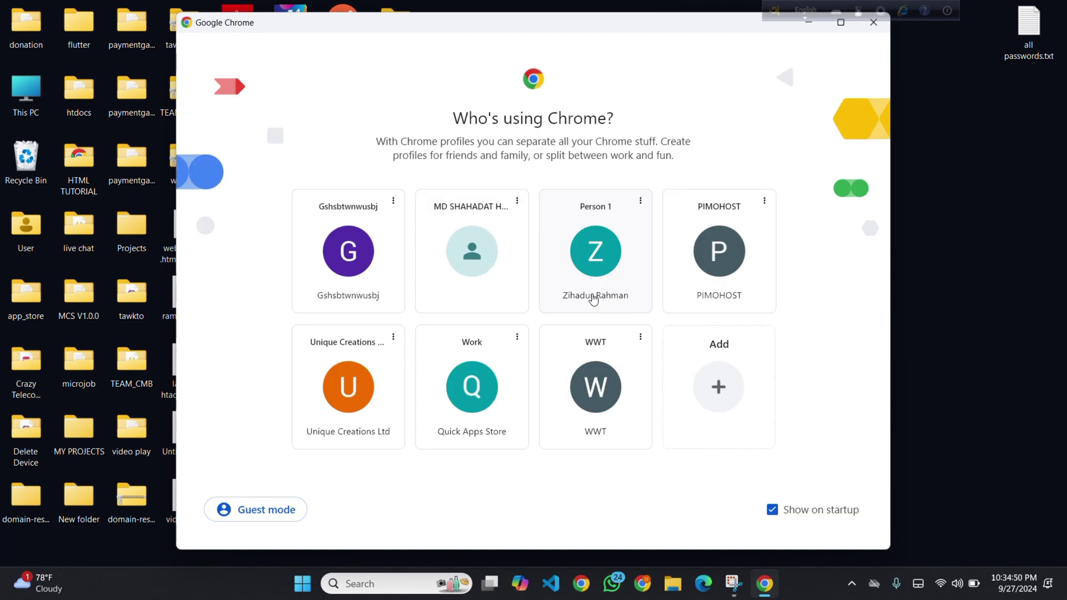
{"action": "left_click", "coordinate": [594, 299]}
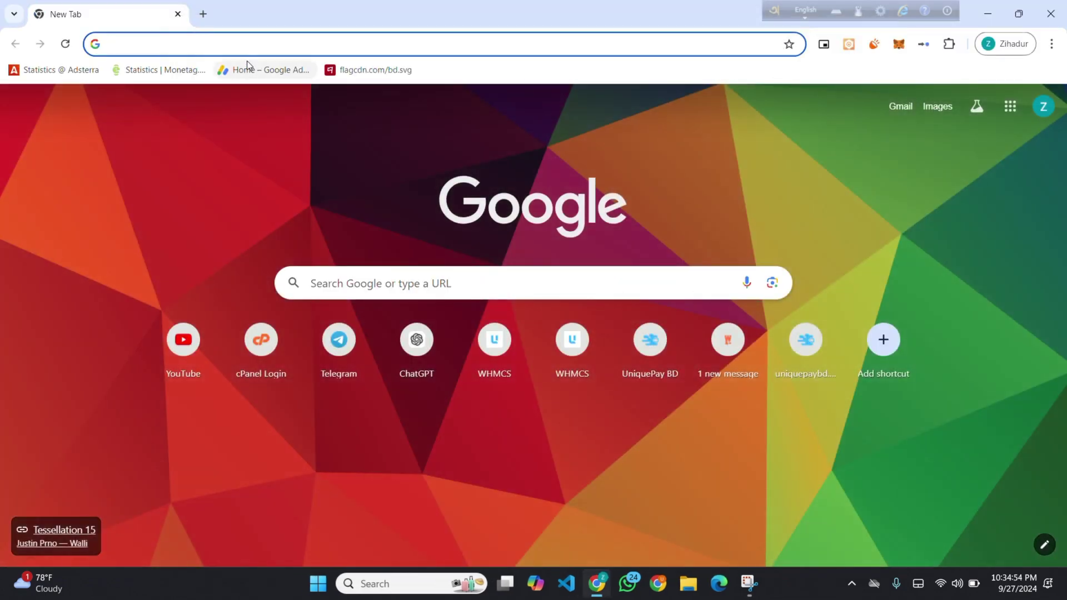
{"action": "type", "text": "quick apps sto"}
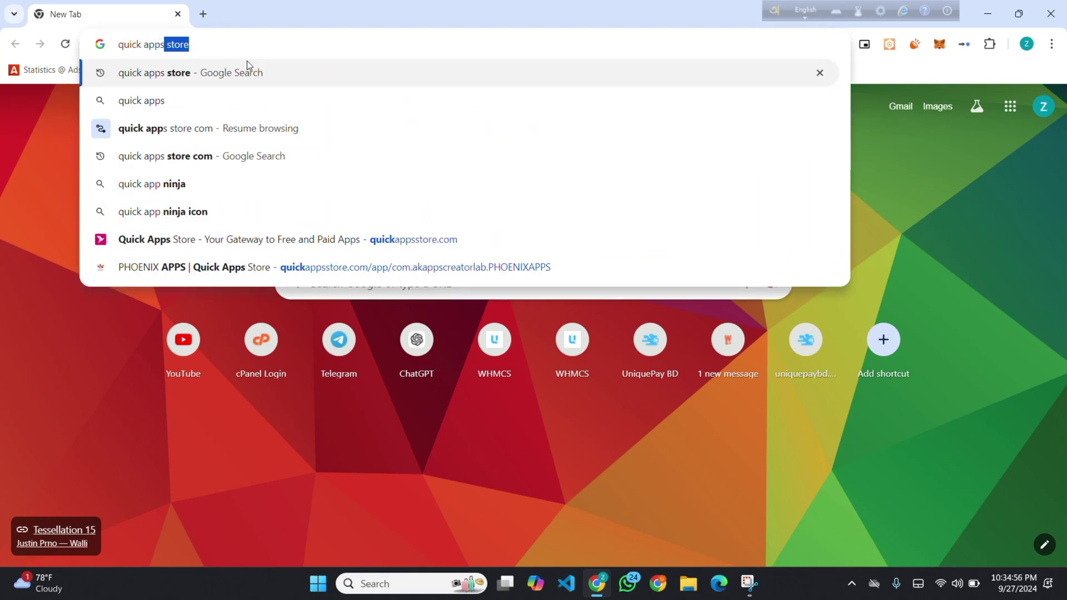
{"action": "type", "text": "re"}
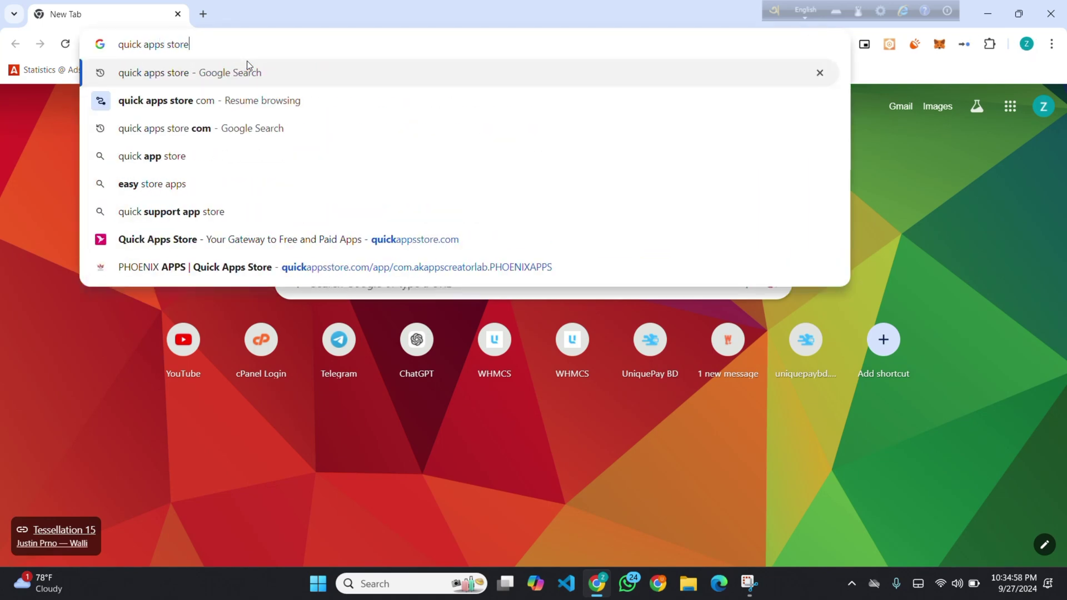
{"action": "key", "text": "Return"}
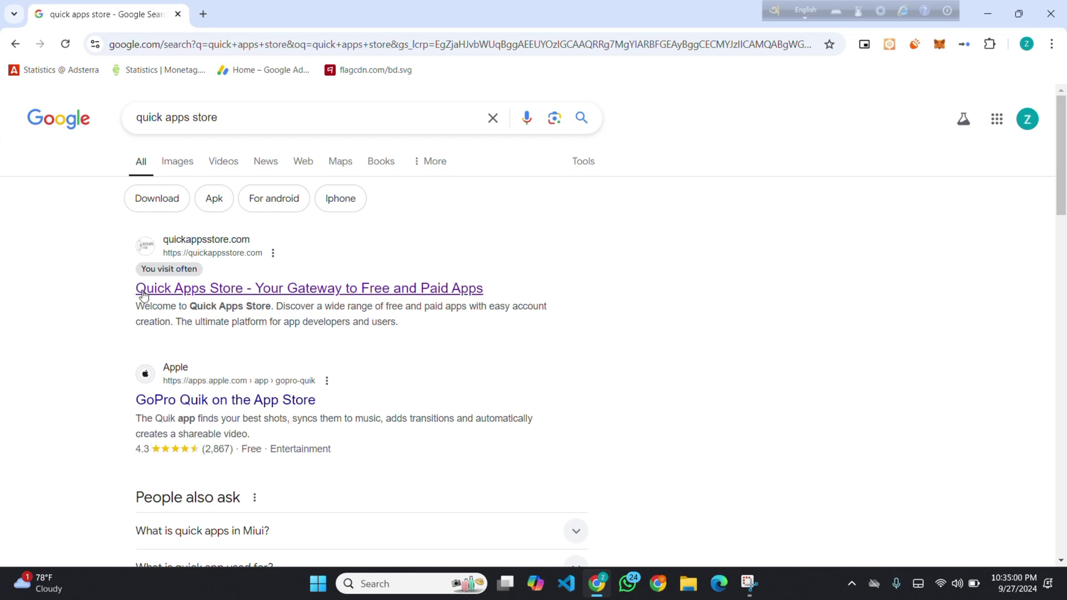
- Open the quickappsstore.com result titled "Quick Apps Store - Your Gateway to Free and Paid Apps"
{"action": "left_click_drag", "start_coordinate": [126, 289], "coordinate": [400, 322]}
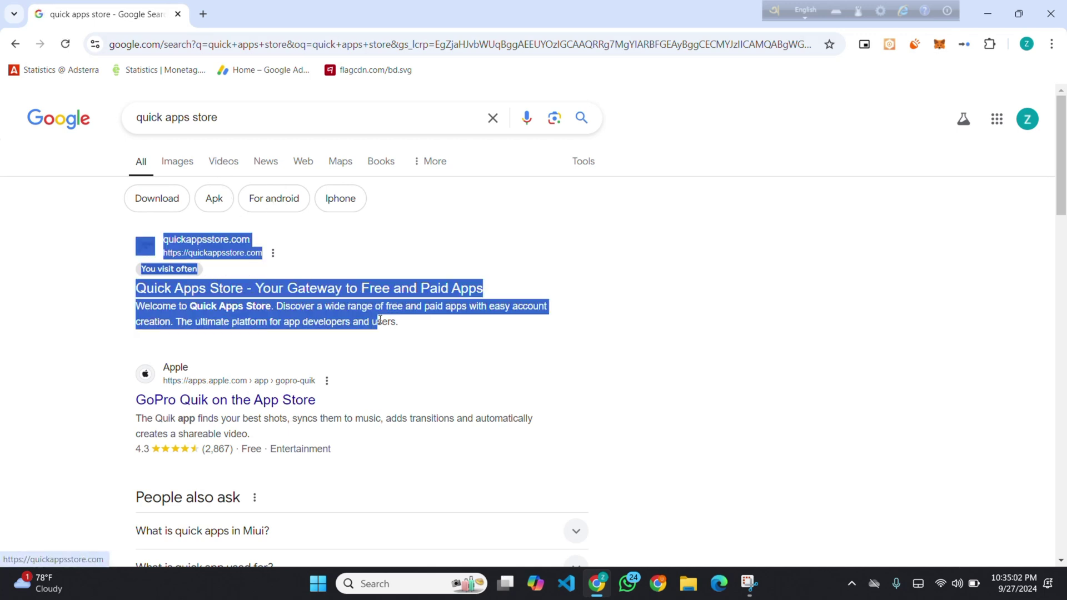
{"action": "left_click", "coordinate": [117, 274]}
{"action": "left_click_drag", "start_coordinate": [117, 273], "coordinate": [408, 322]}
{"action": "left_click", "coordinate": [414, 325]}
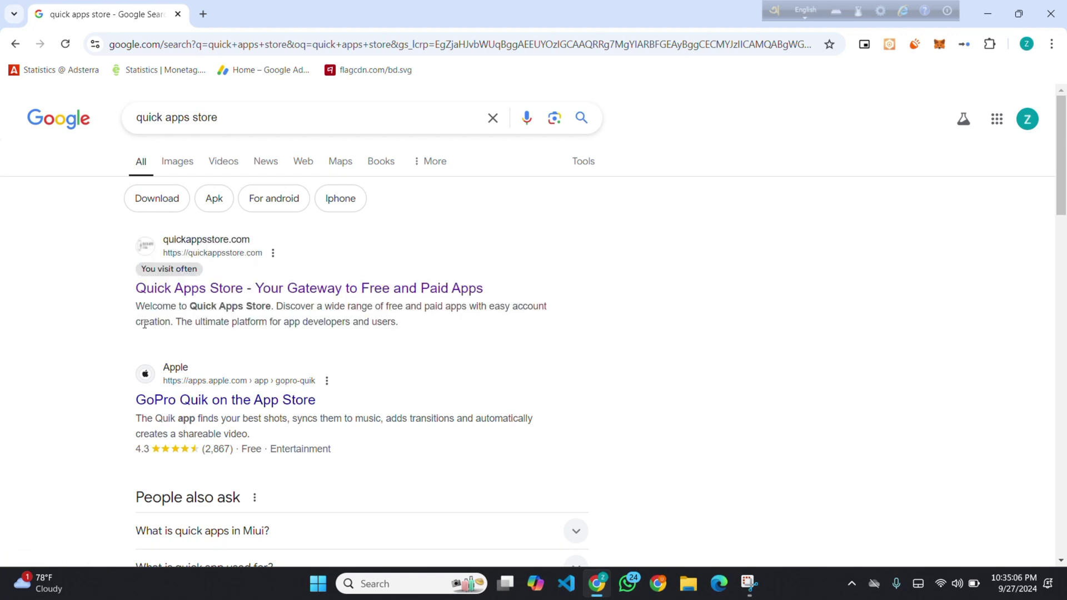
{"action": "scroll", "coordinate": [154, 192], "scroll_direction": "down", "scroll_amount": 5}
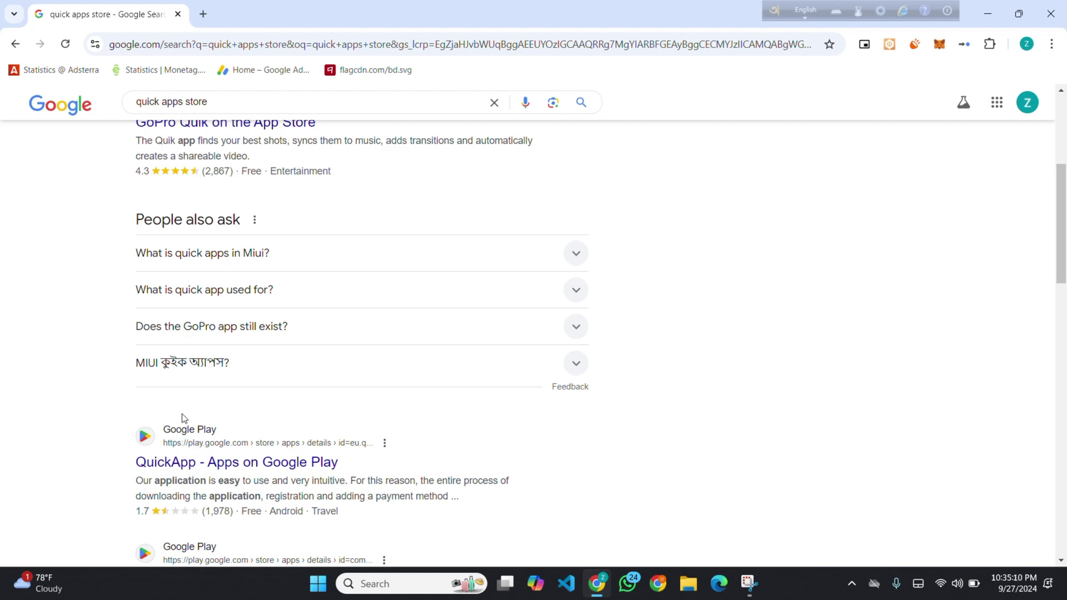
{"action": "scroll", "coordinate": [182, 408], "scroll_direction": "up", "scroll_amount": 1}
{"action": "scroll", "coordinate": [182, 408], "scroll_direction": "up", "scroll_amount": 5}
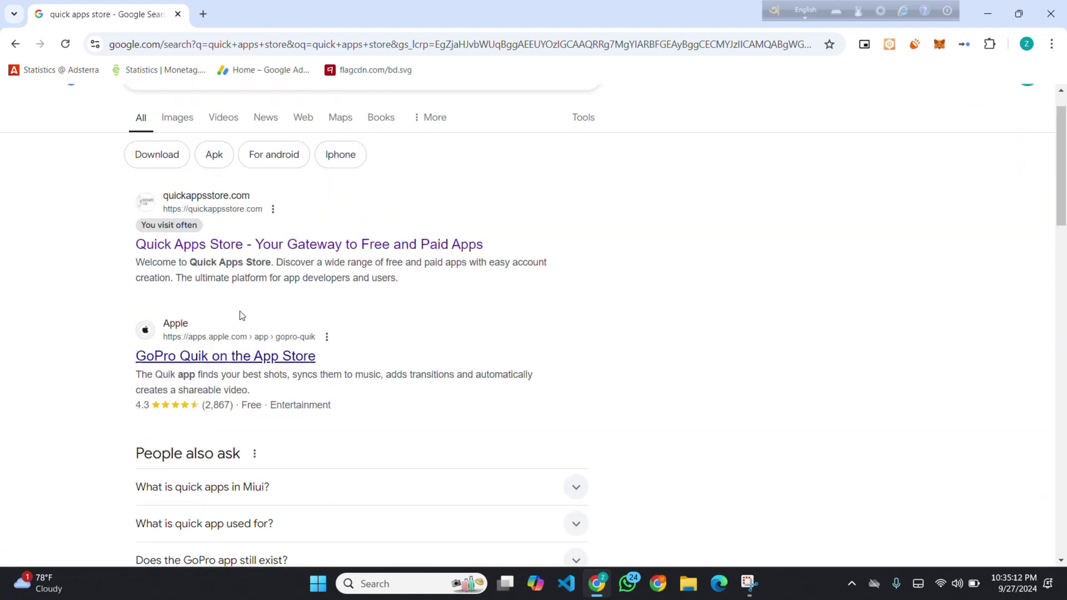
{"action": "left_click", "coordinate": [300, 293]}
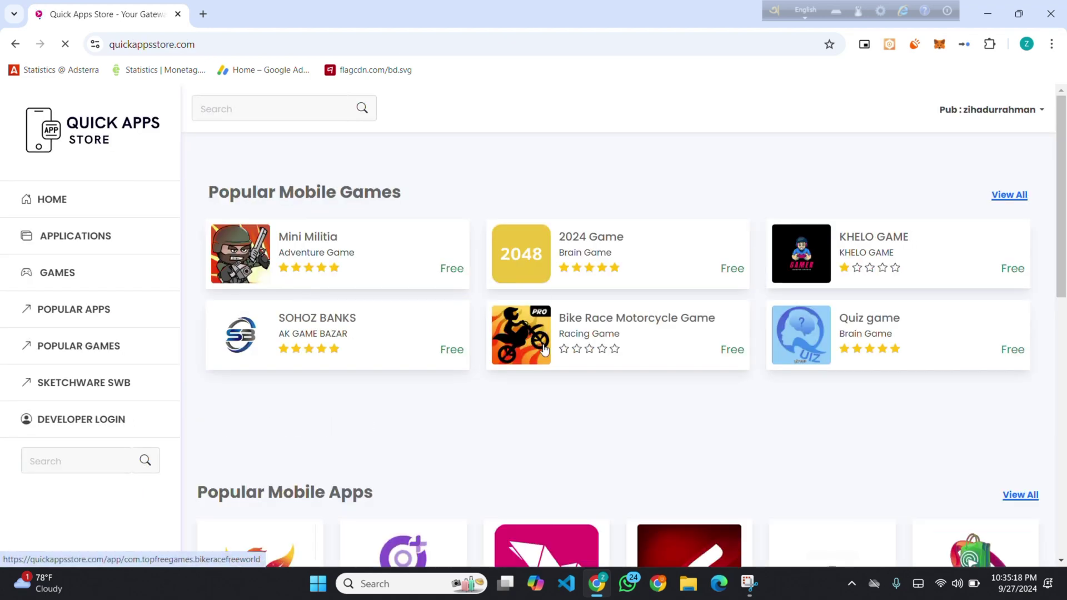
- Look over the store's home page and log out of the current publisher account
{"action": "scroll", "coordinate": [538, 345], "scroll_direction": "down", "scroll_amount": 10}
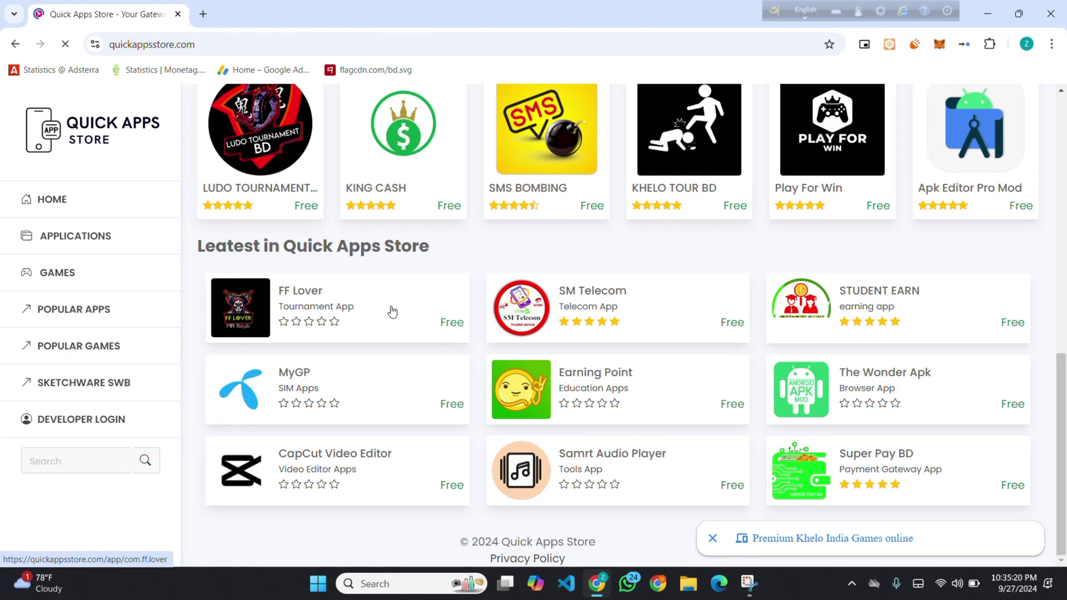
{"action": "scroll", "coordinate": [579, 302], "scroll_direction": "up", "scroll_amount": 10}
{"action": "scroll", "coordinate": [483, 360], "scroll_direction": "down", "scroll_amount": 8}
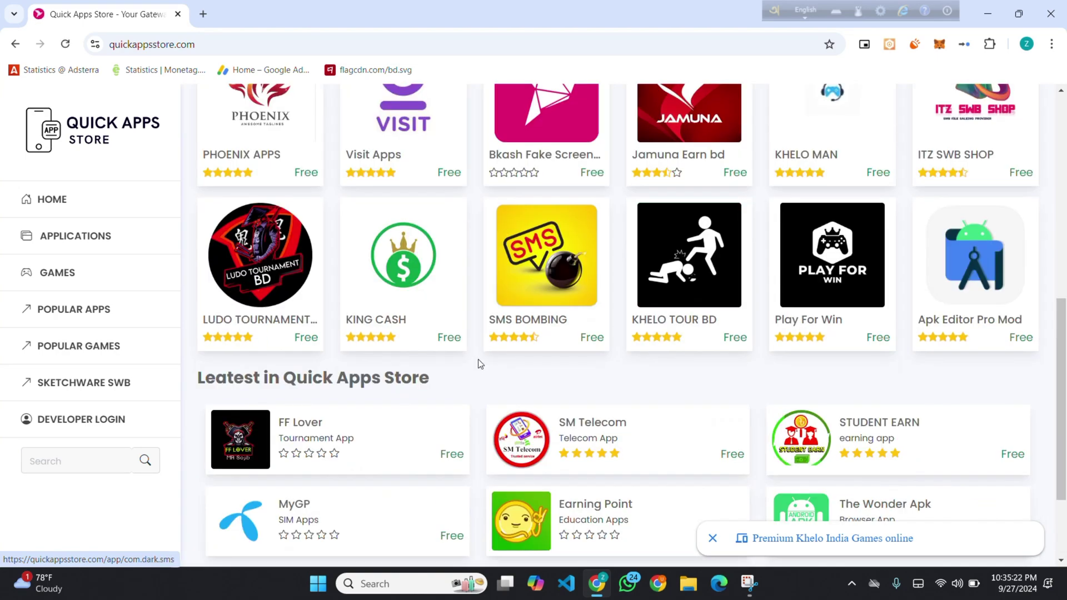
{"action": "scroll", "coordinate": [476, 369], "scroll_direction": "up", "scroll_amount": 9}
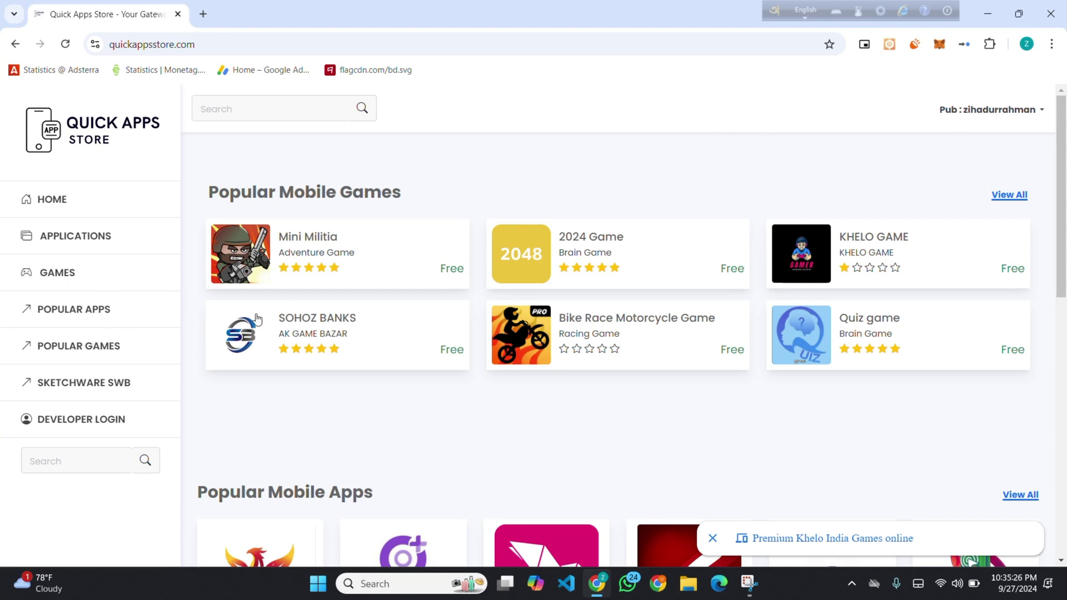
{"action": "left_click", "coordinate": [994, 98]}
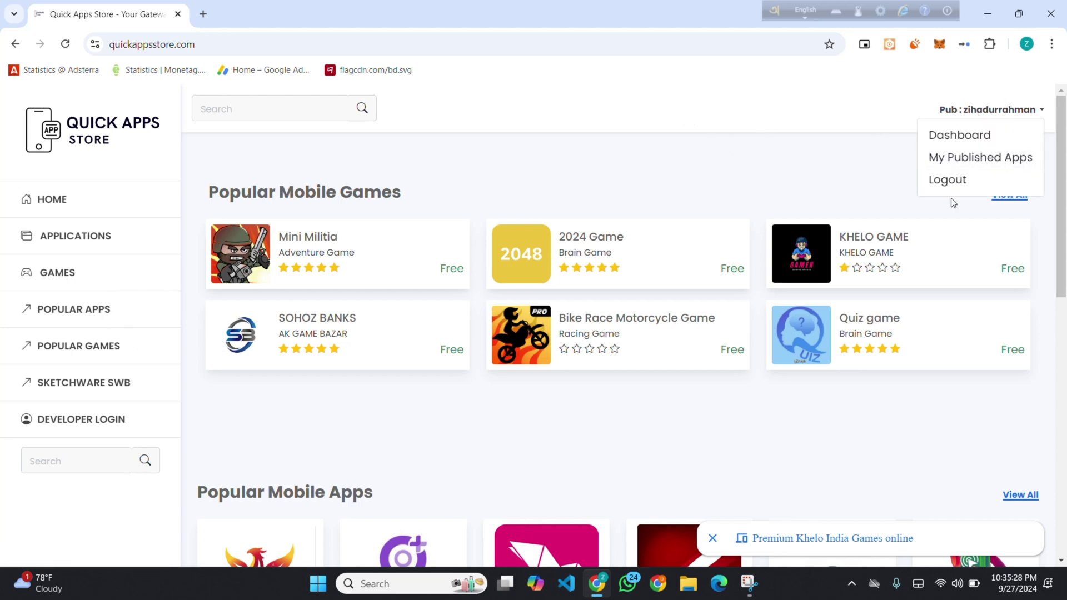
{"action": "left_click", "coordinate": [953, 180]}
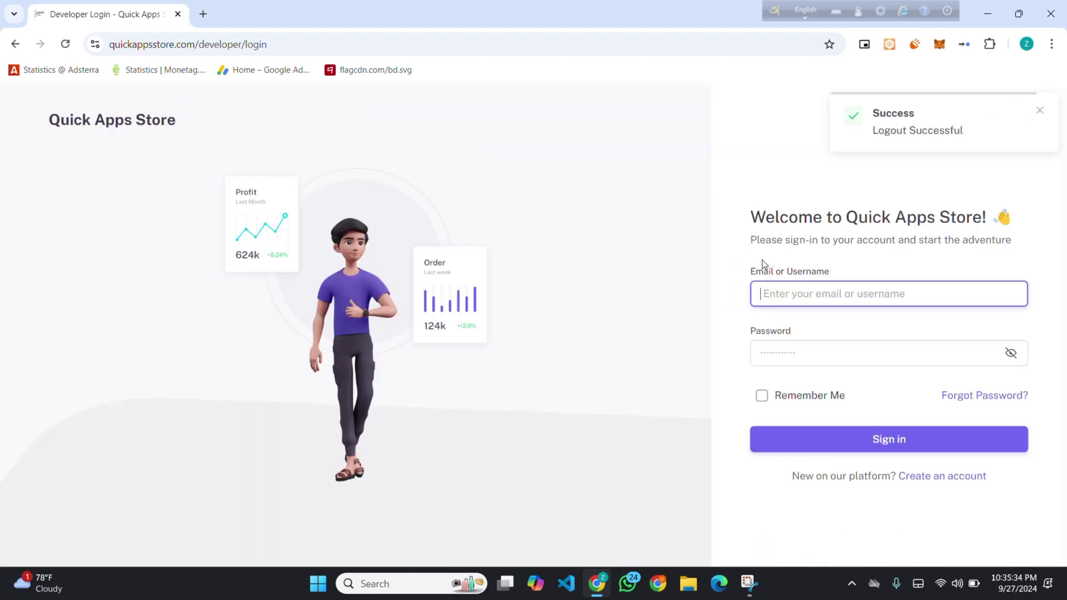
- Return to the store's home page and open the Developer Login page from there
{"action": "left_click", "coordinate": [127, 129]}
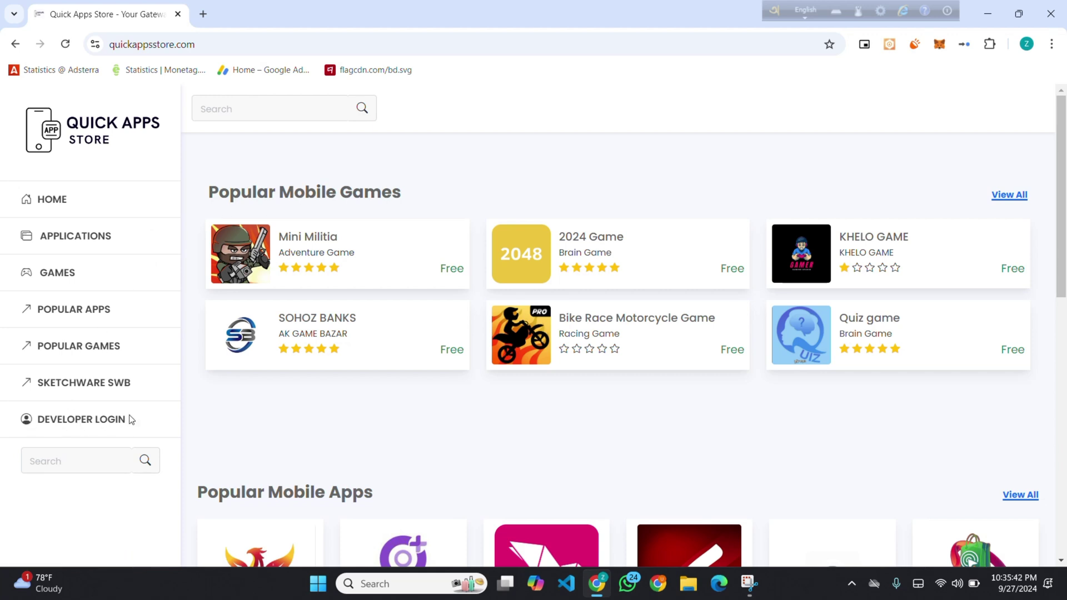
{"action": "left_click_drag", "start_coordinate": [132, 420], "coordinate": [4, 433]}
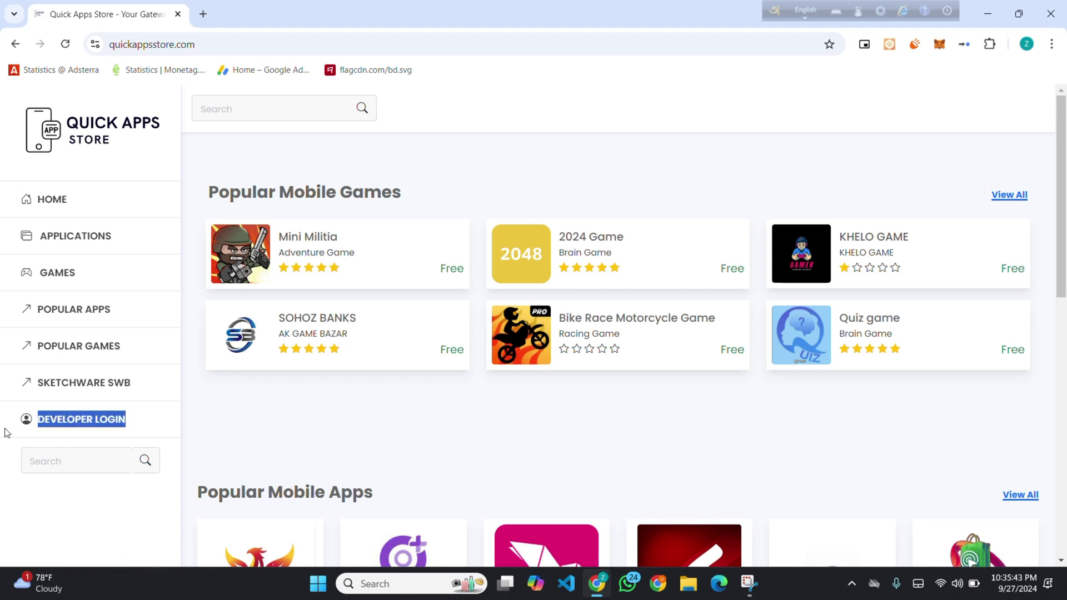
{"action": "left_click", "coordinate": [138, 423]}
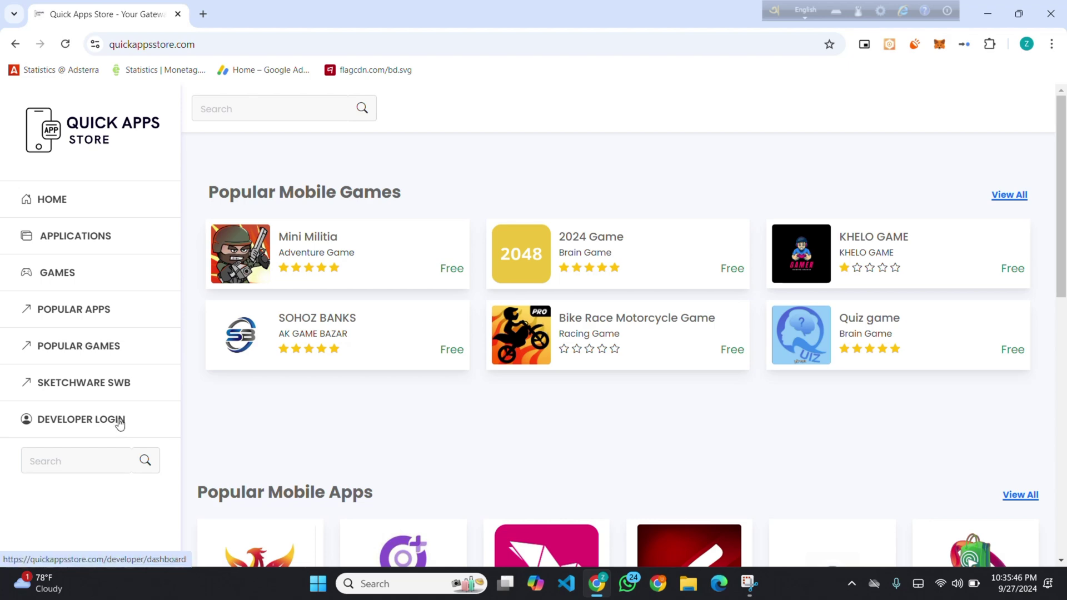
{"action": "left_click", "coordinate": [119, 424]}
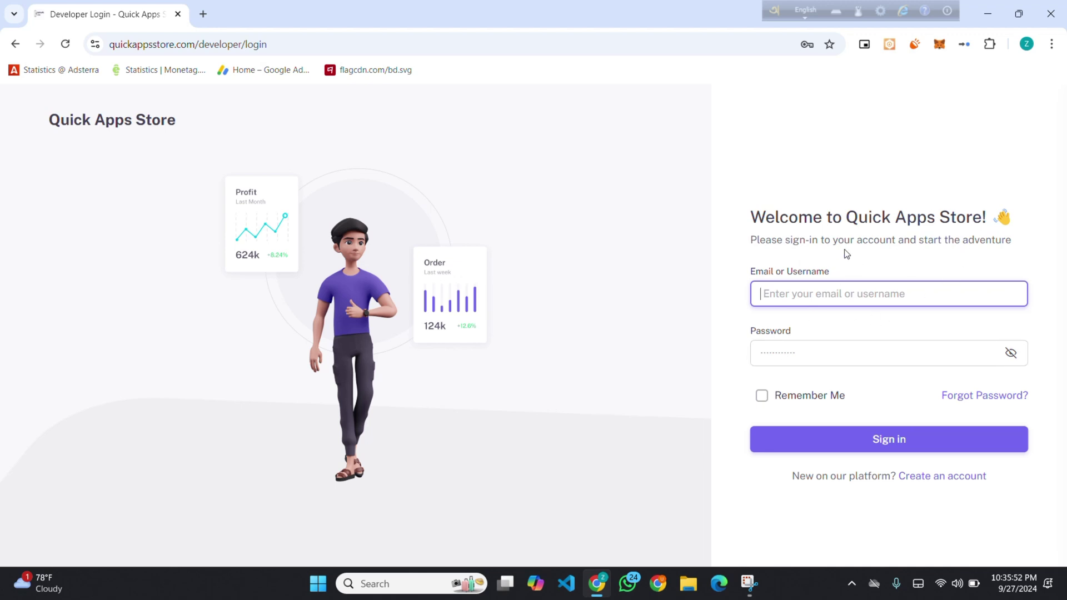
- Open the new developer account registration form from the login page without filling in any credentials
{"action": "left_click", "coordinate": [794, 349]}
{"action": "left_click", "coordinate": [796, 293]}
{"action": "left_click", "coordinate": [790, 351]}
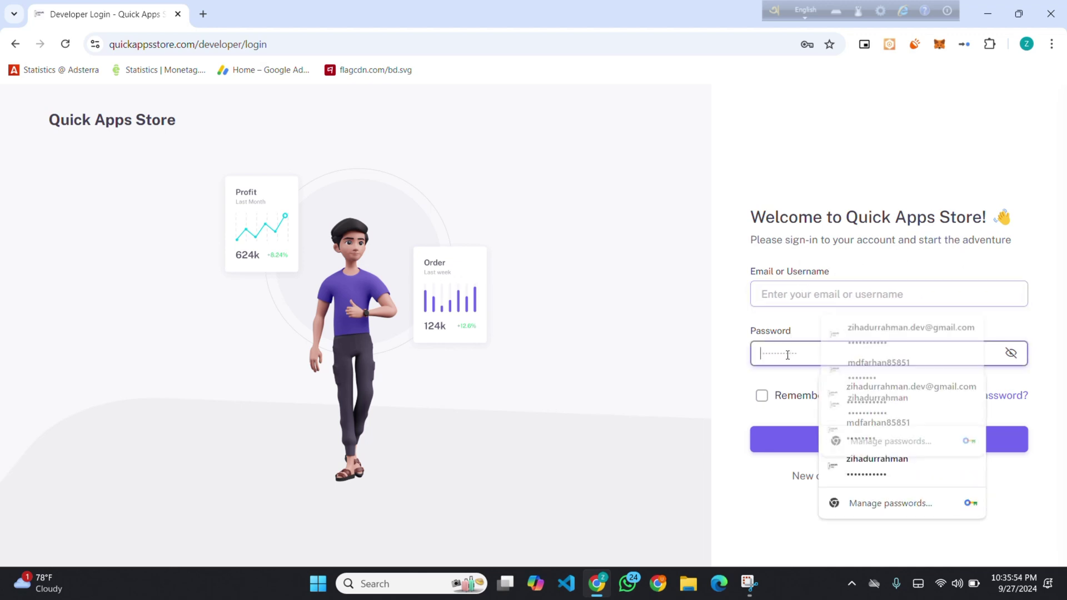
{"action": "left_click", "coordinate": [1064, 502]}
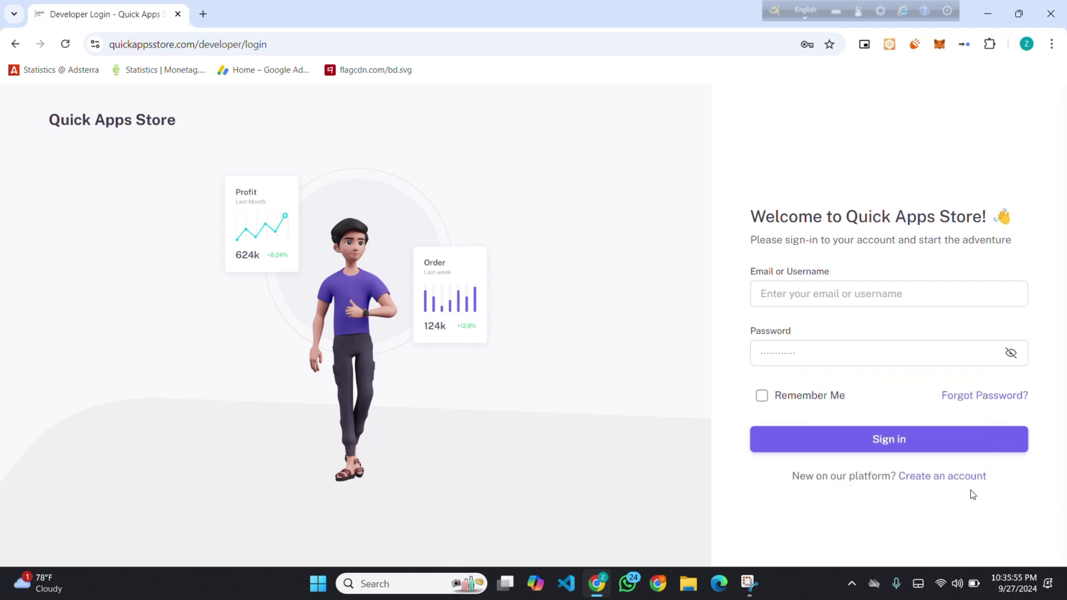
{"action": "left_click", "coordinate": [939, 483]}
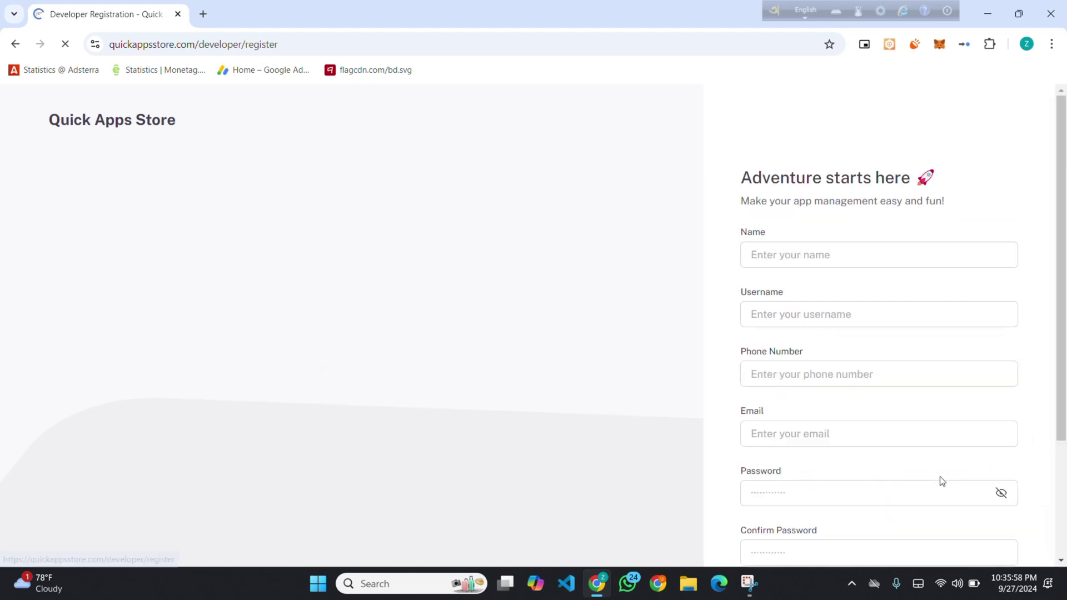
- Try entering "add4df" as the username in the registration form and clear the field again
{"action": "left_click", "coordinate": [834, 253]}
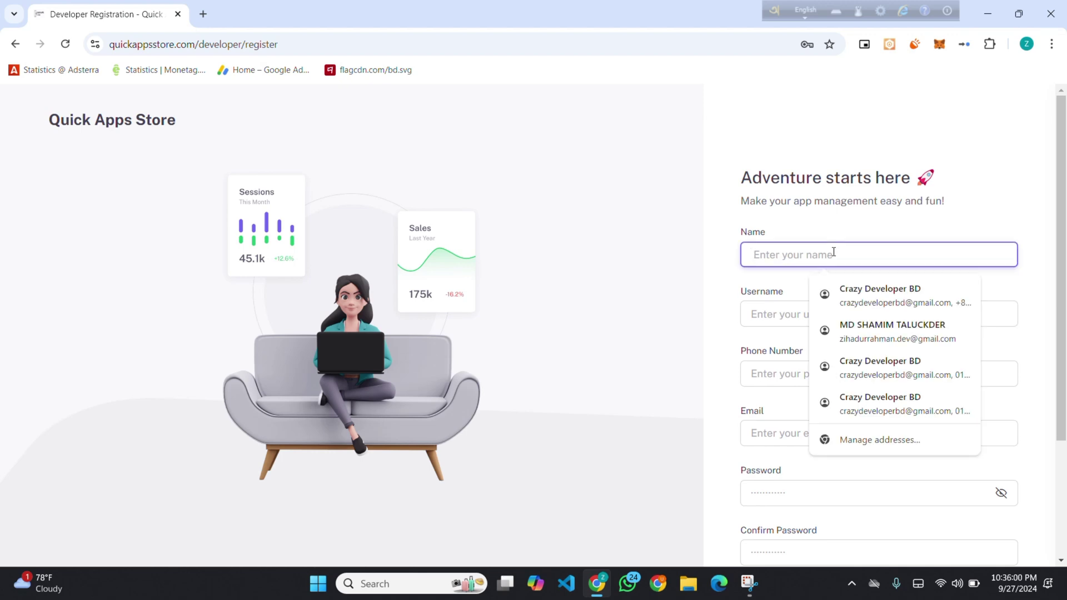
{"action": "left_click", "coordinate": [778, 314]}
{"action": "scroll", "coordinate": [787, 294], "scroll_direction": "down", "scroll_amount": 1}
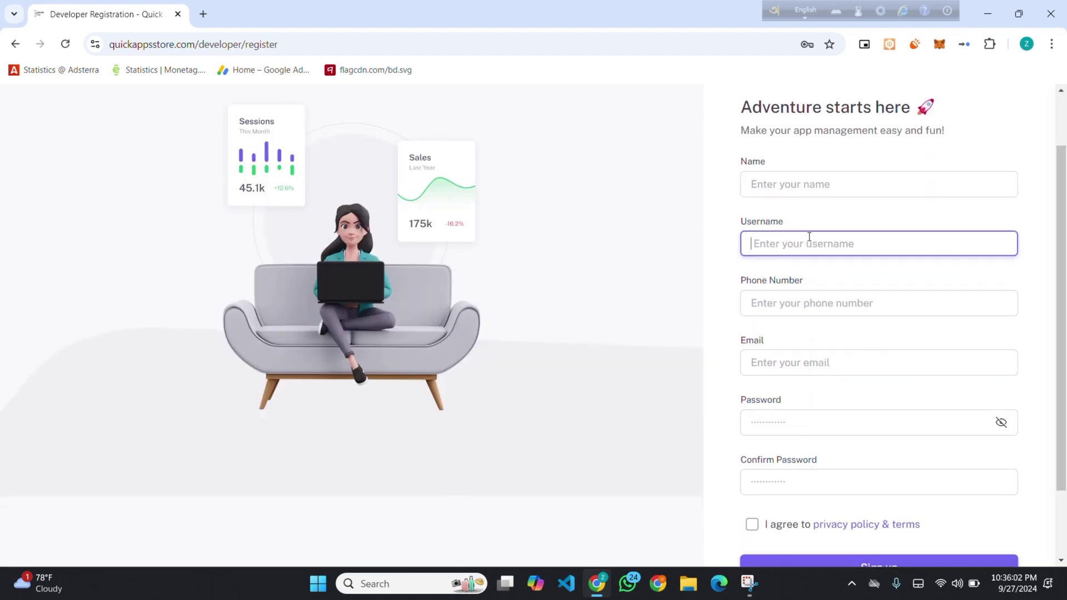
{"action": "scroll", "coordinate": [795, 267], "scroll_direction": "down", "scroll_amount": 2}
{"action": "scroll", "coordinate": [800, 258], "scroll_direction": "up", "scroll_amount": 3}
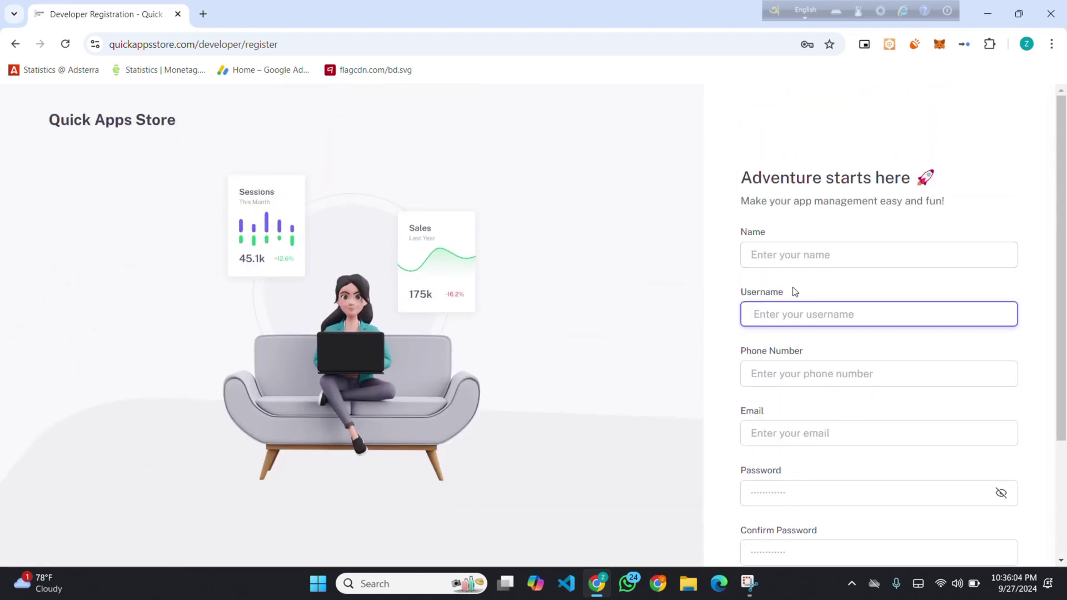
{"action": "type", "text": "A"}
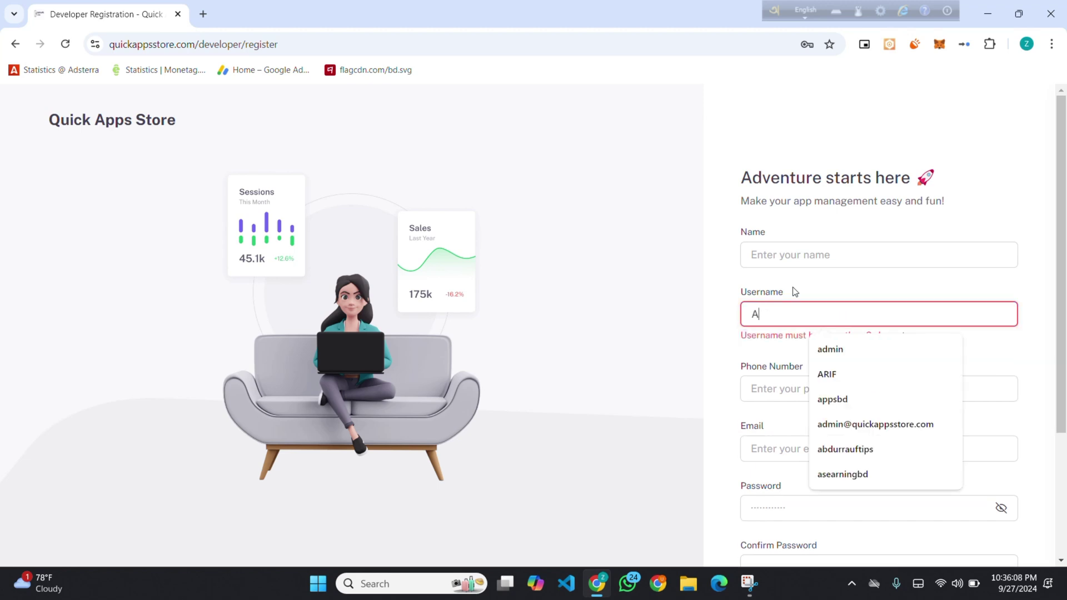
{"action": "key", "text": "BackSpace"}
{"action": "type", "text": "add4"}
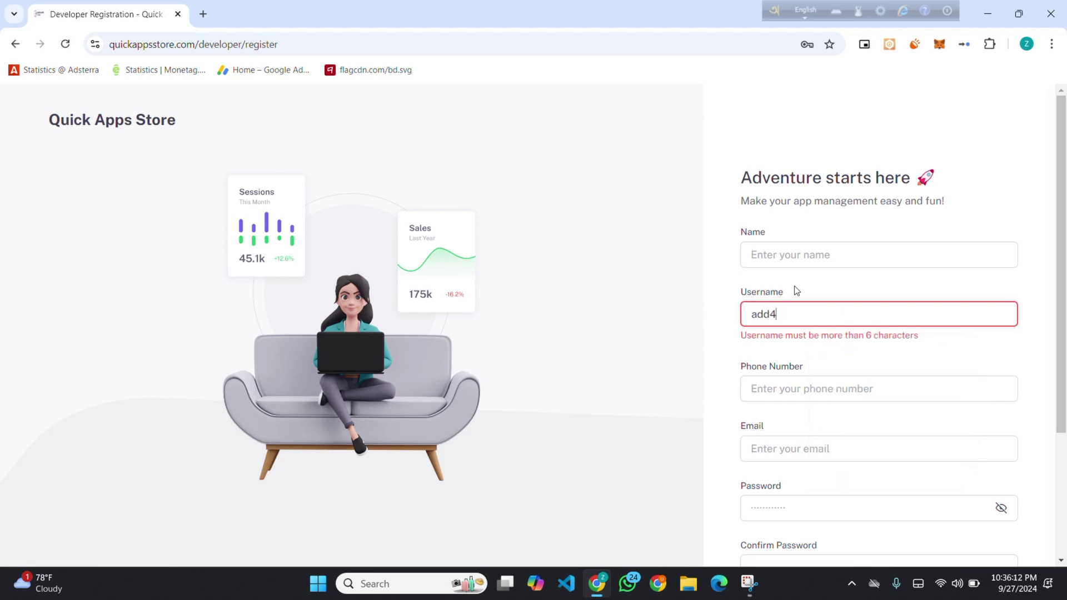
{"action": "type", "text": "df"}
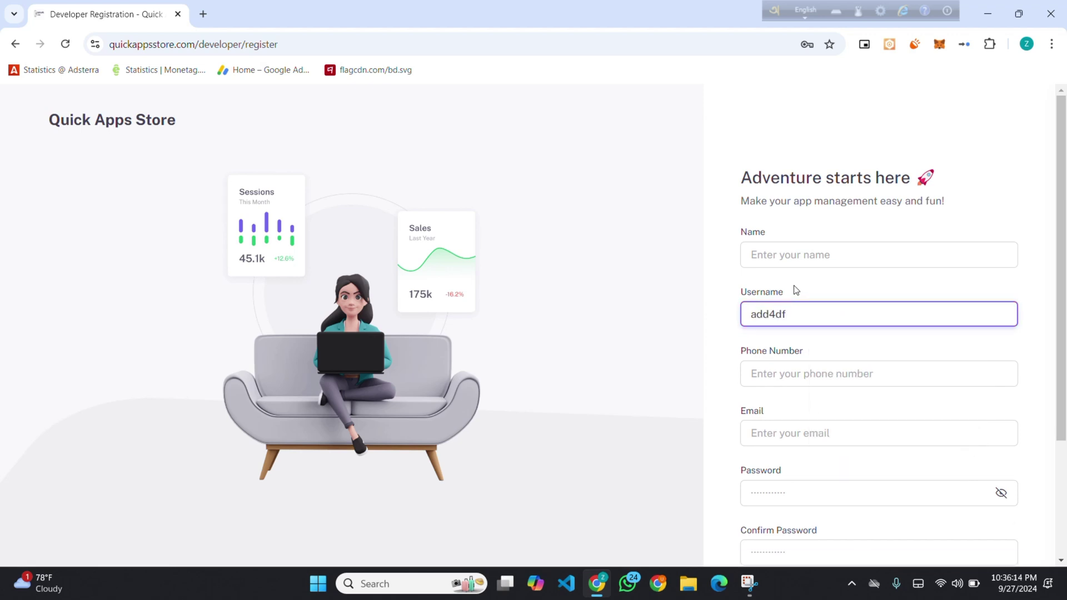
{"action": "key", "text": "BackSpace"}
{"action": "key", "text": "BackSpace"}
{"action": "key", "text": "BackSpace"}
{"action": "key", "text": "BackSpace"}
{"action": "key", "text": "BackSpace"}
{"action": "key", "text": "BackSpace"}
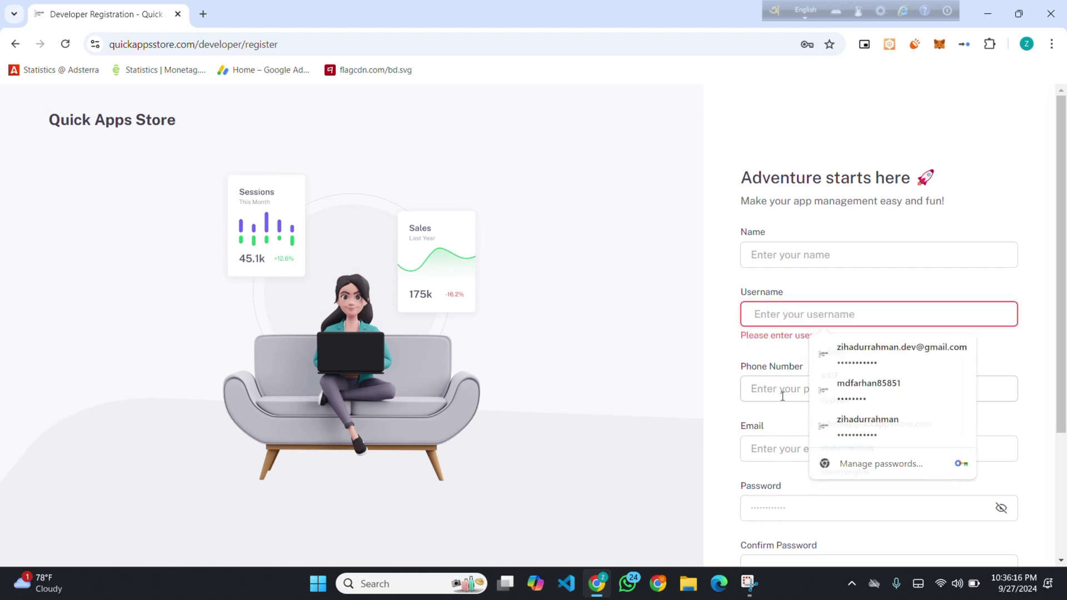
- Examine the phone number, email, password and confirm password fields and the terms option in the registration form
{"action": "left_click", "coordinate": [779, 391]}
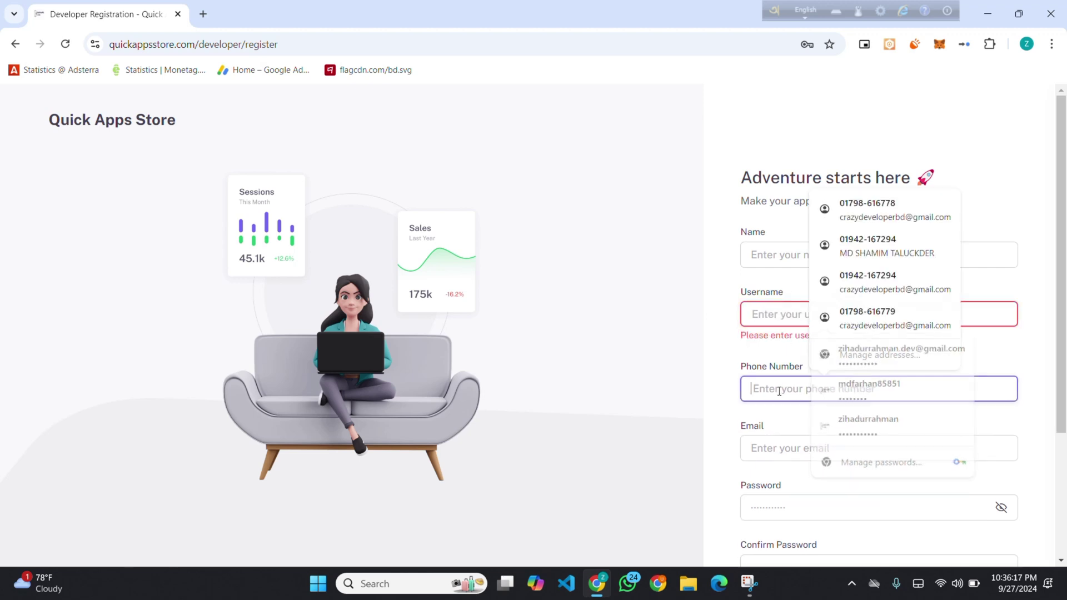
{"action": "left_click", "coordinate": [777, 445]}
{"action": "left_click", "coordinate": [776, 507]}
{"action": "scroll", "coordinate": [777, 444], "scroll_direction": "down", "scroll_amount": 3}
{"action": "left_click", "coordinate": [771, 437]}
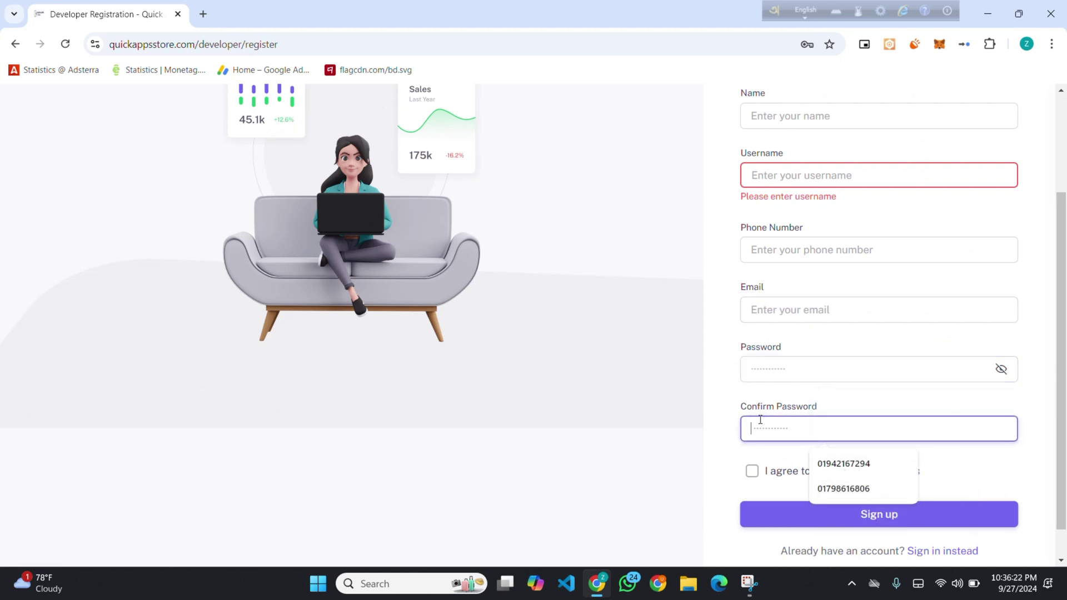
{"action": "scroll", "coordinate": [762, 420], "scroll_direction": "down", "scroll_amount": 1}
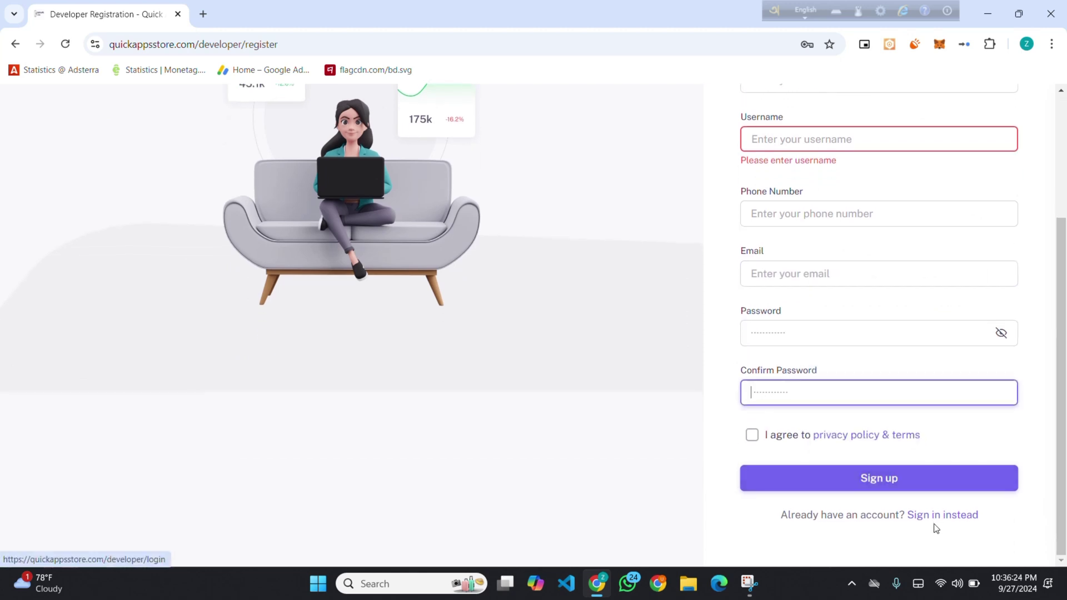
- Return from the registration form to the developer login page and try filling in the first saved account's credentials
{"action": "left_click", "coordinate": [940, 518]}
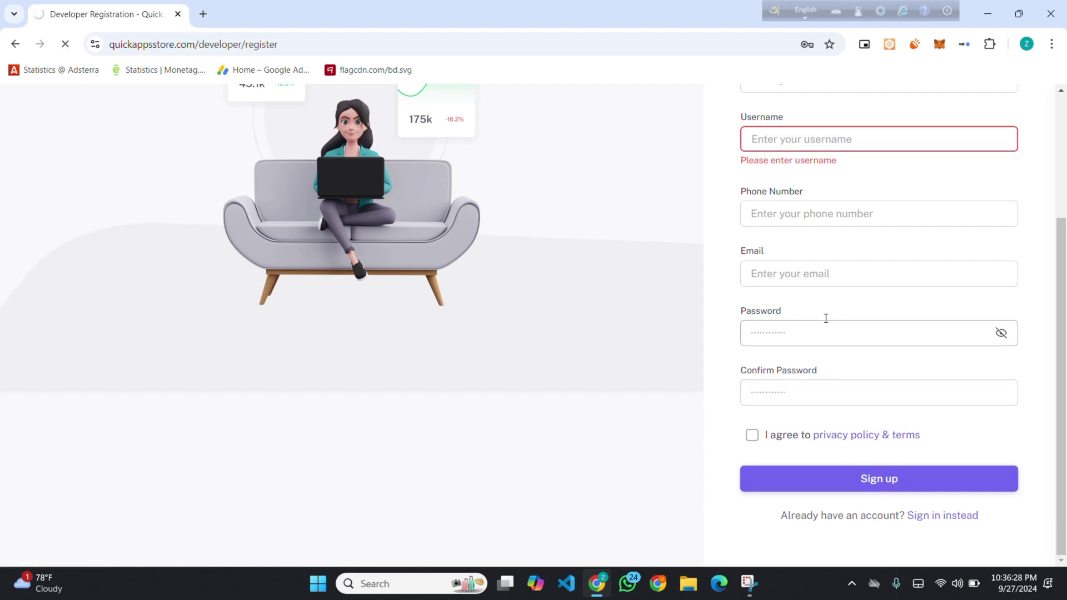
{"action": "left_click", "coordinate": [817, 298]}
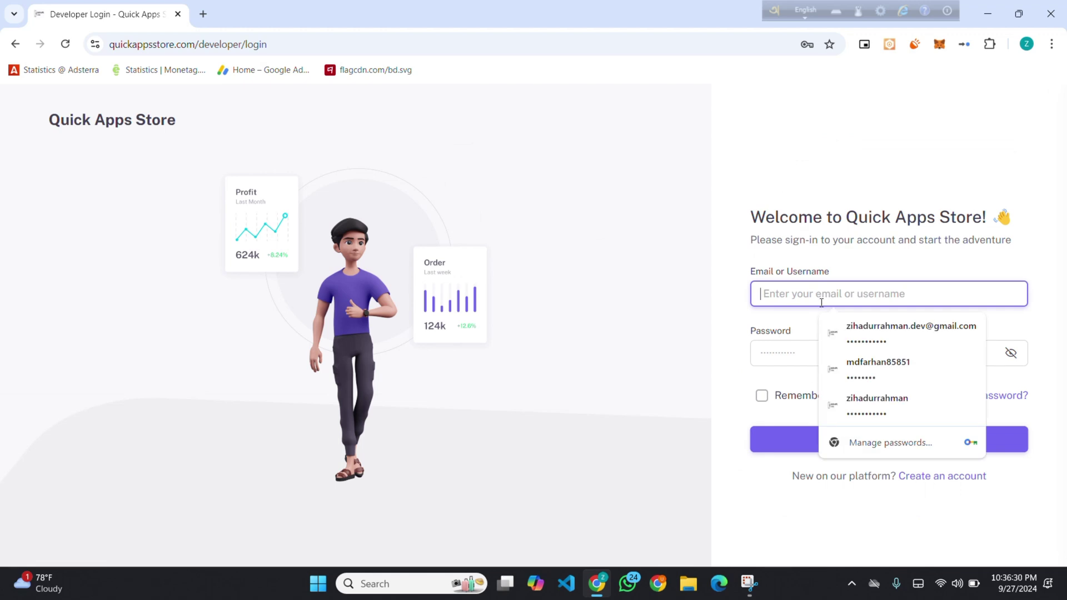
{"action": "left_click", "coordinate": [850, 334]}
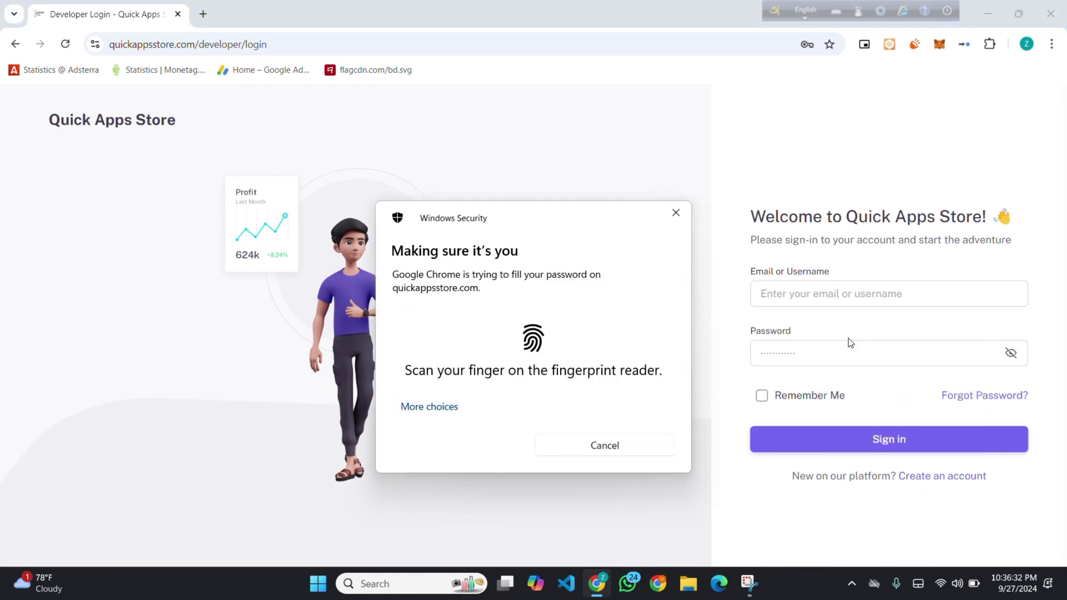
{"action": "key", "text": "Escape"}
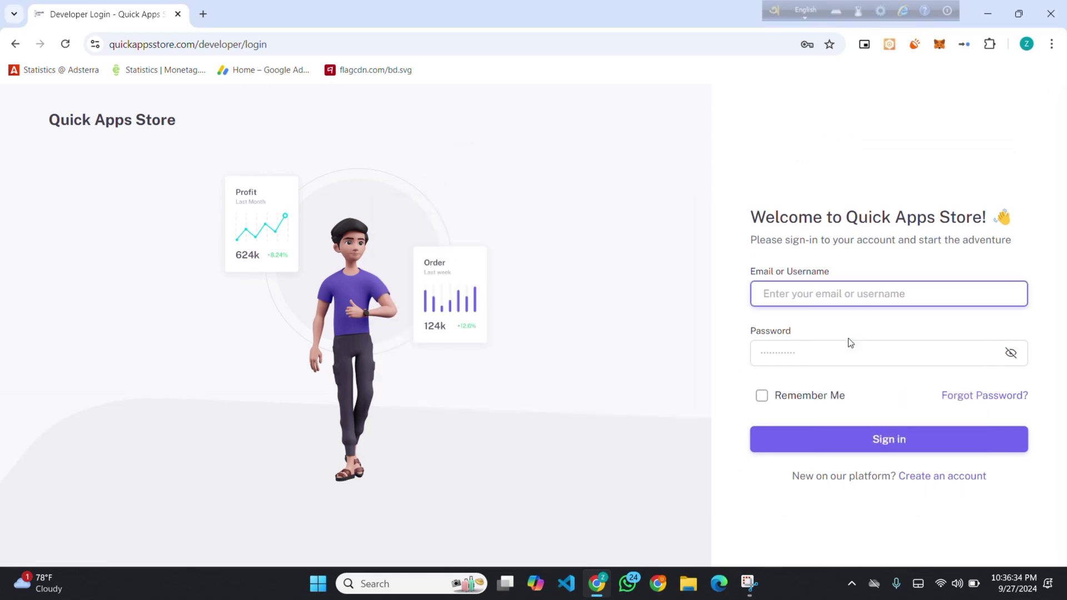
- Fill in the first saved developer account by verifying with the Windows Security PIN, and sign in
{"action": "left_click", "coordinate": [893, 302]}
{"action": "left_click", "coordinate": [895, 325]}
{"action": "type", "text": "••"}
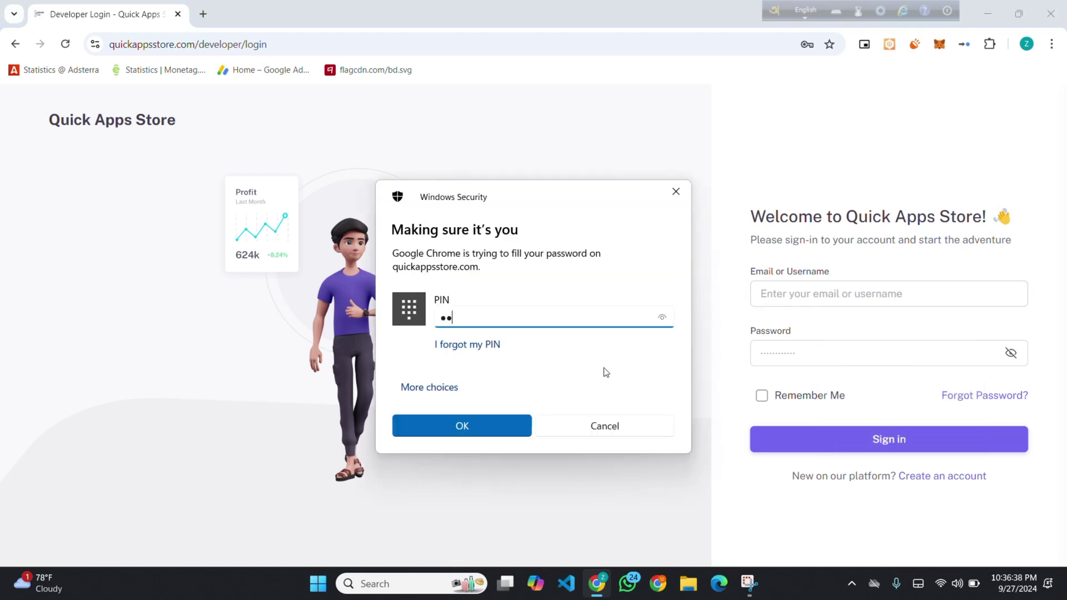
{"action": "type", "text": "••••••"}
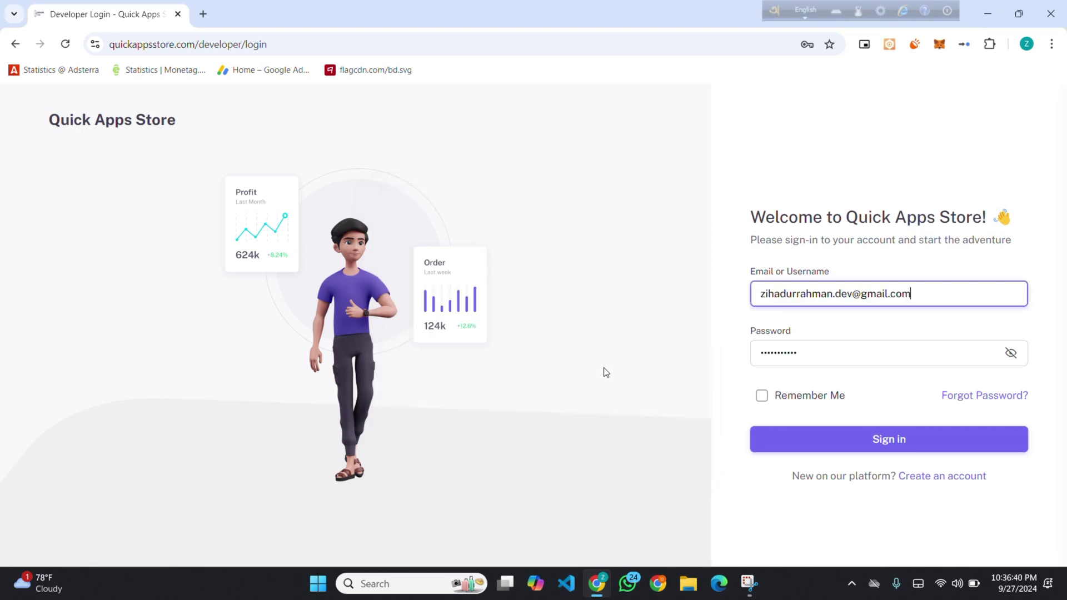
{"action": "key", "text": "Return"}
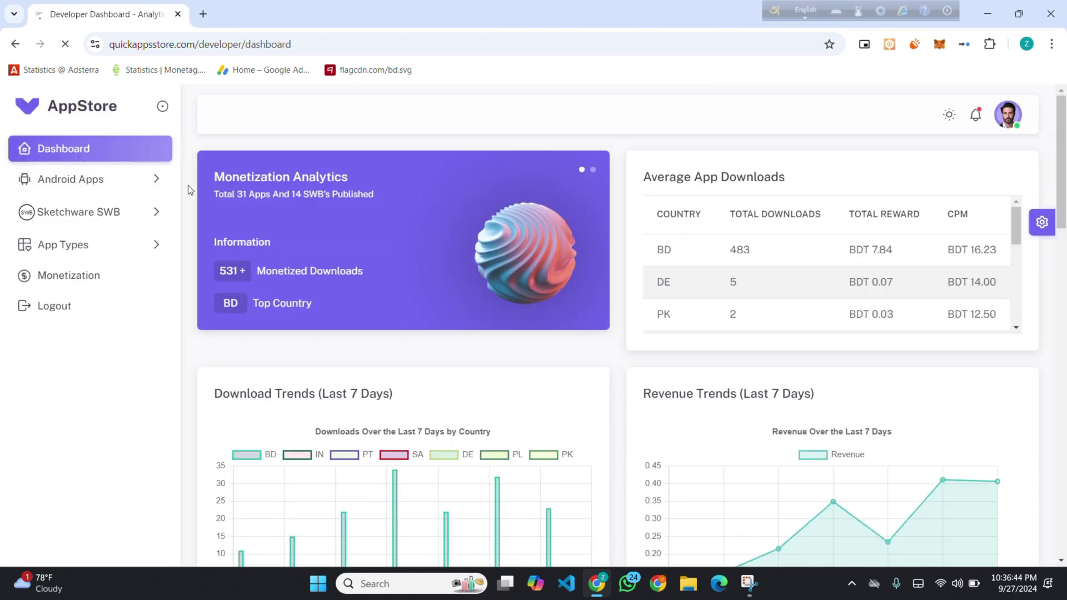
- Examine the developer dashboard's monetization analytics, download and revenue charts, top apps, reviews and sales reports
{"action": "scroll", "coordinate": [515, 292], "scroll_direction": "down", "scroll_amount": 9}
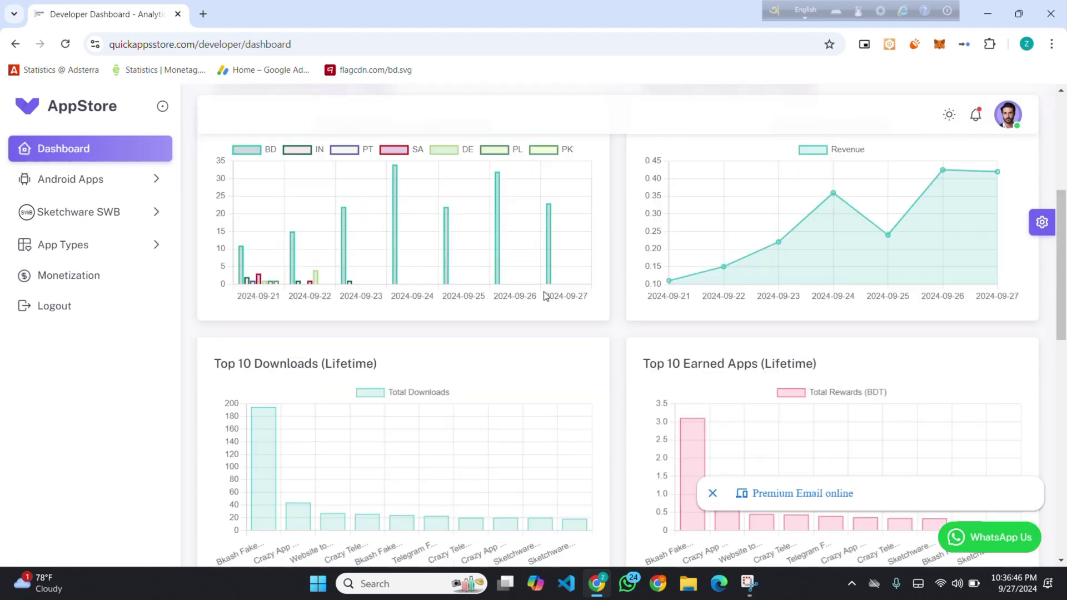
{"action": "scroll", "coordinate": [537, 297], "scroll_direction": "up", "scroll_amount": 9}
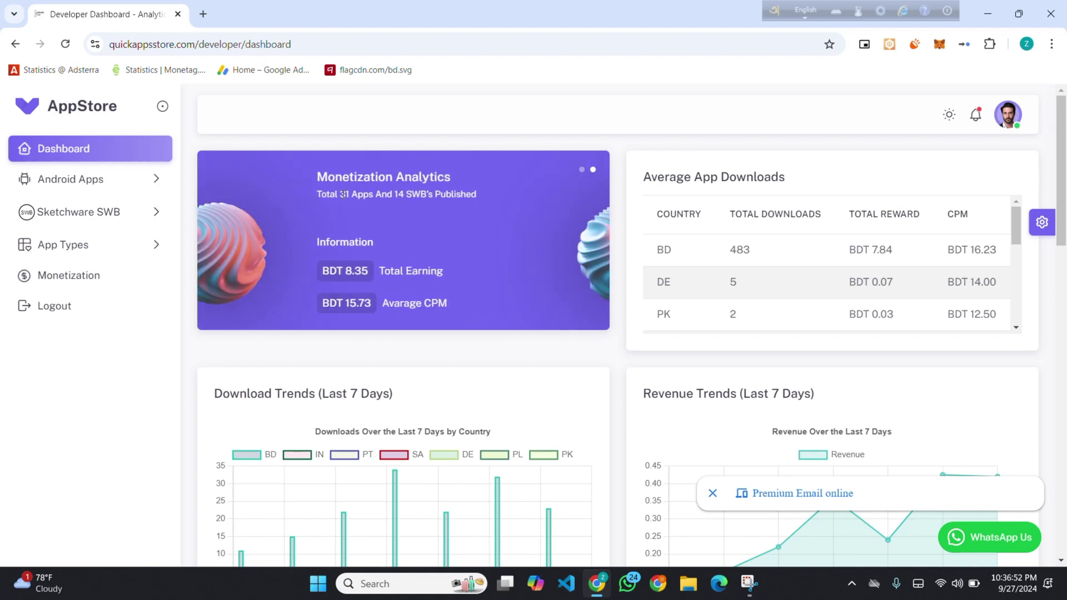
{"action": "scroll", "coordinate": [484, 317], "scroll_direction": "down", "scroll_amount": 5}
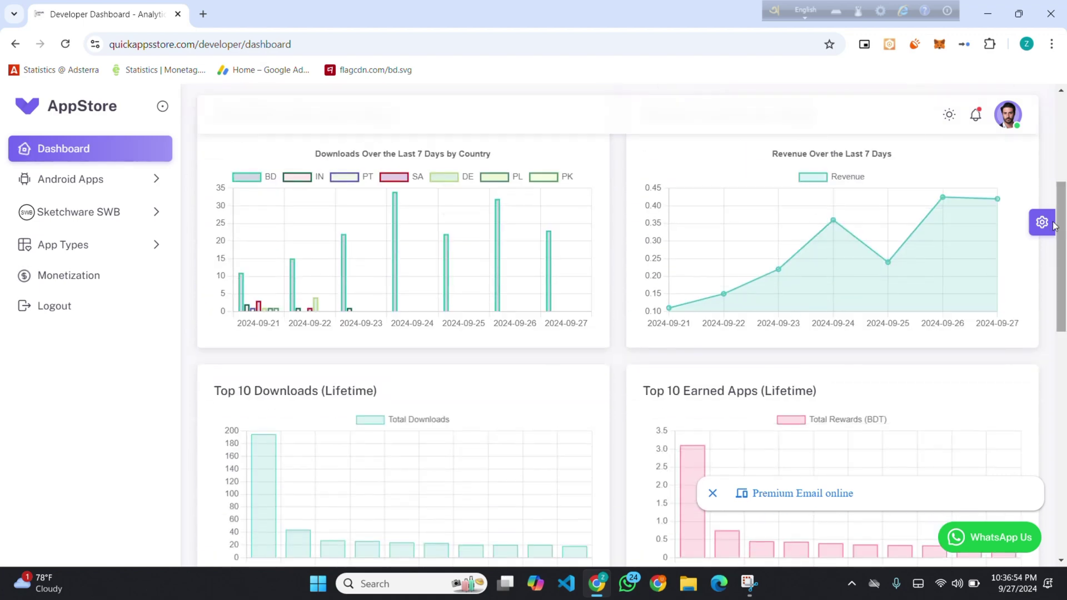
{"action": "scroll", "coordinate": [849, 243], "scroll_direction": "down", "scroll_amount": 15}
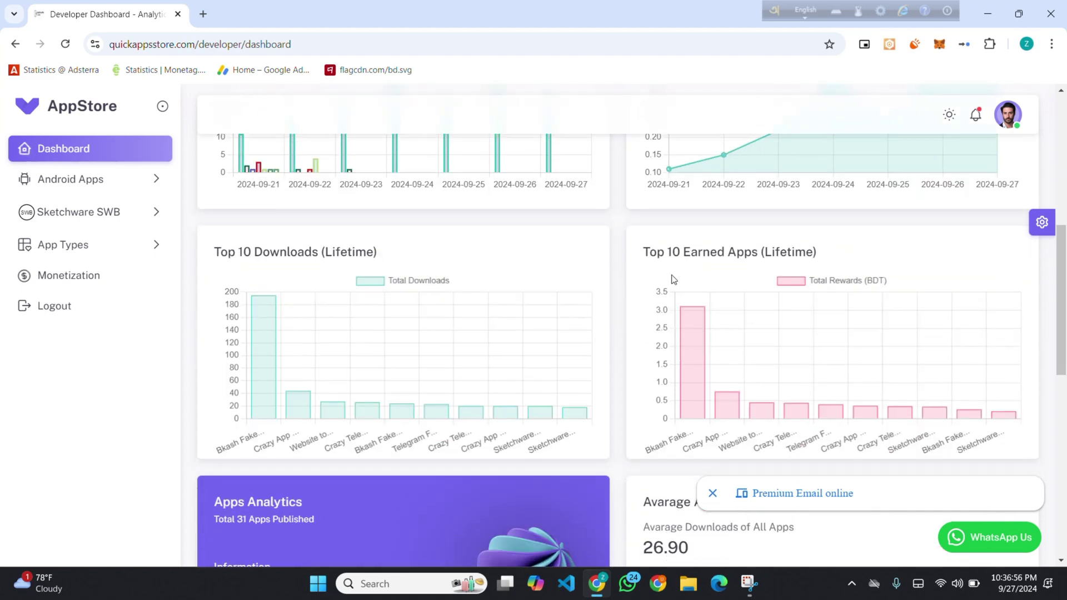
{"action": "scroll", "coordinate": [297, 279], "scroll_direction": "down", "scroll_amount": 1}
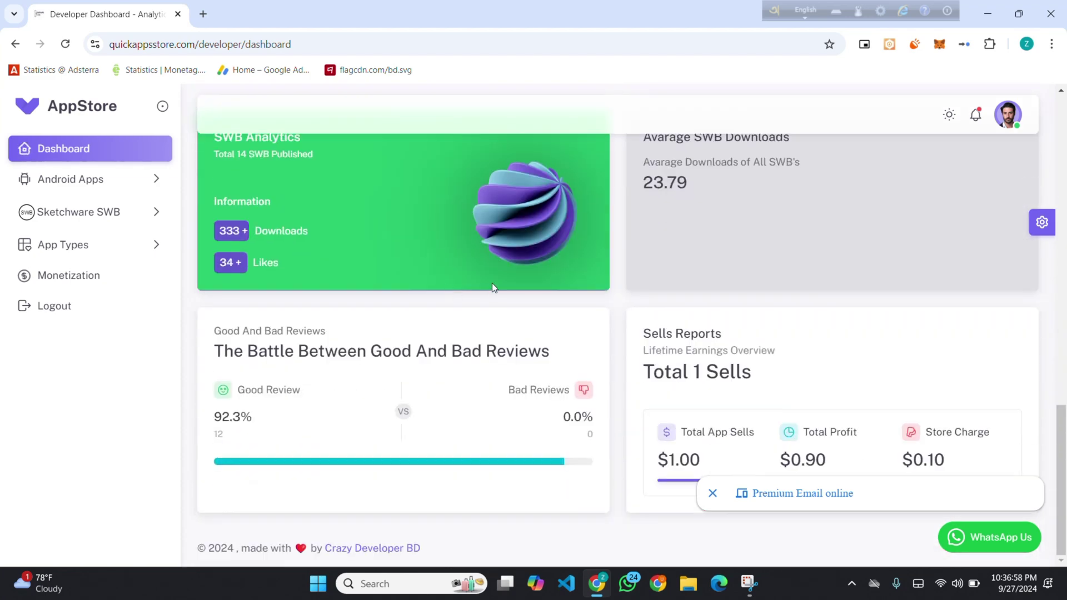
{"action": "scroll", "coordinate": [493, 287], "scroll_direction": "up", "scroll_amount": 15}
{"action": "scroll", "coordinate": [445, 381], "scroll_direction": "down", "scroll_amount": 4}
{"action": "scroll", "coordinate": [472, 327], "scroll_direction": "down", "scroll_amount": 6}
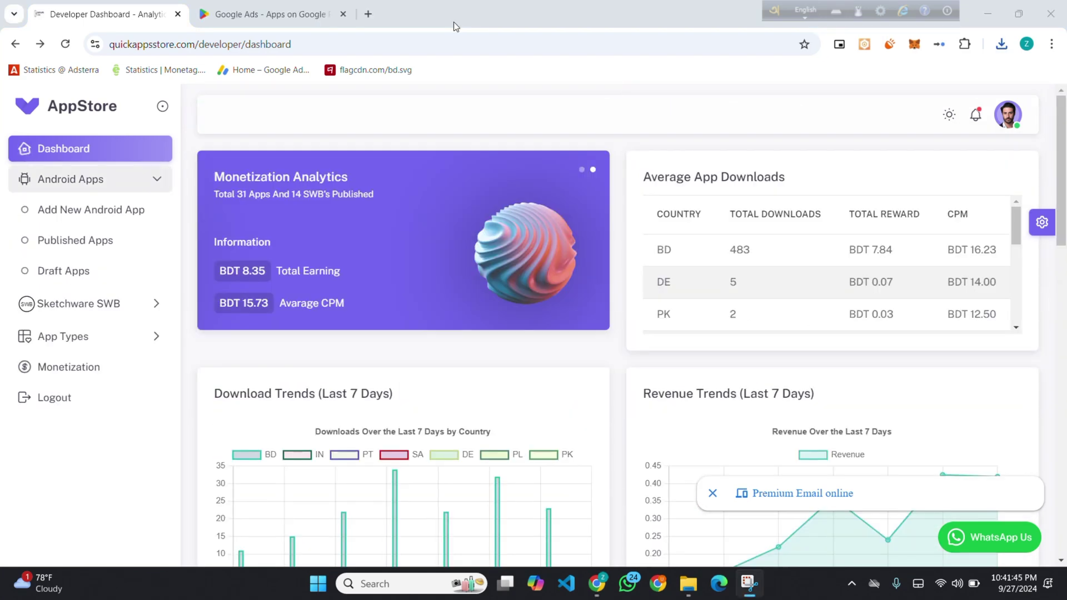
- Open the form for adding a new Android application from the developer dashboard
{"action": "left_click", "coordinate": [112, 187]}
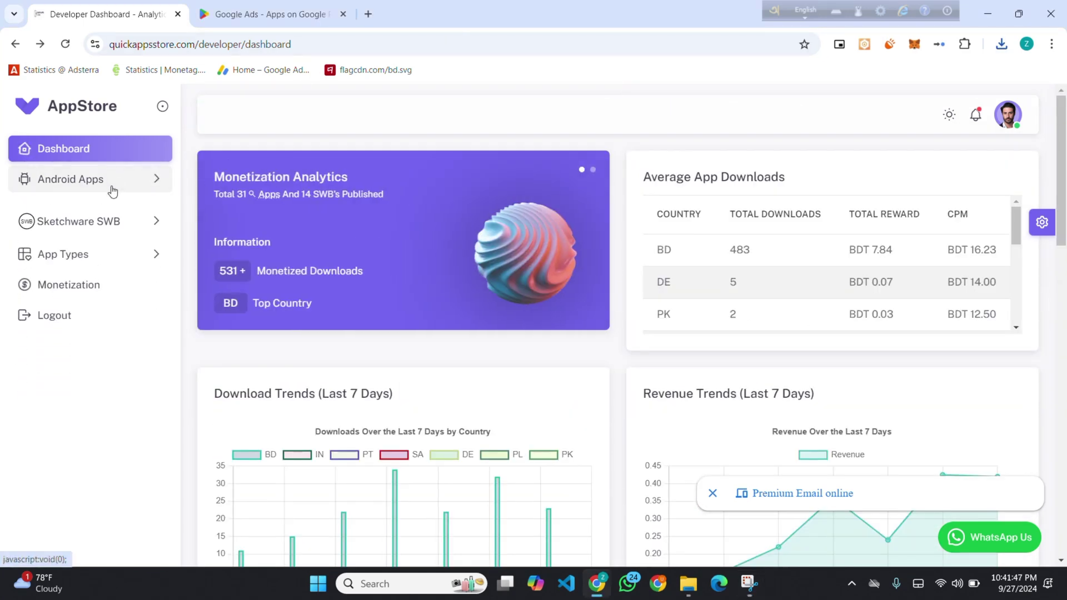
{"action": "left_click", "coordinate": [112, 187]}
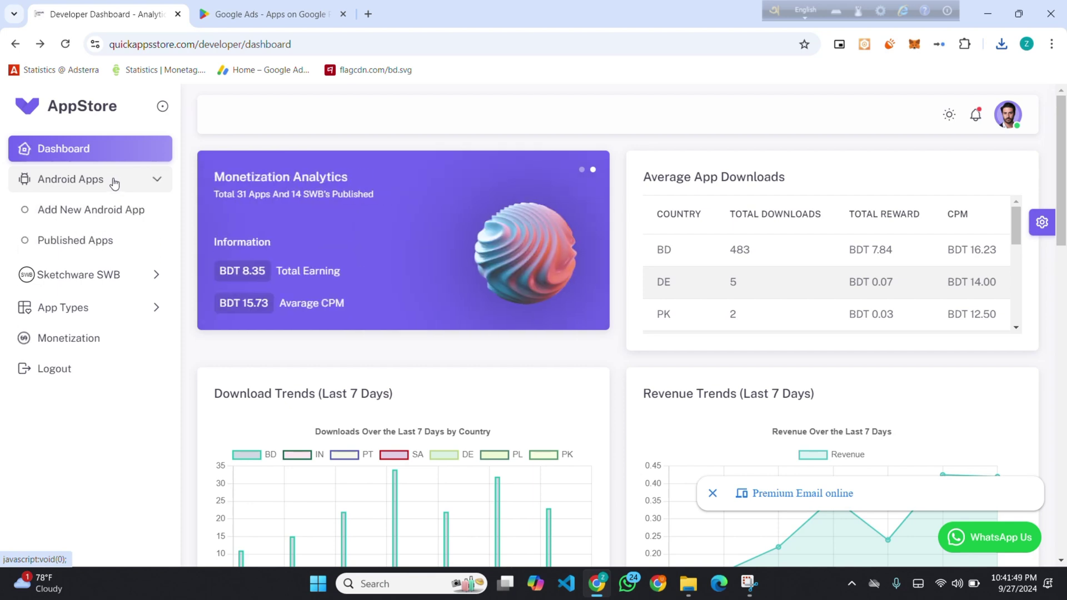
{"action": "left_click", "coordinate": [97, 212]}
{"action": "left_click", "coordinate": [410, 237]}
{"action": "left_click", "coordinate": [397, 241]}
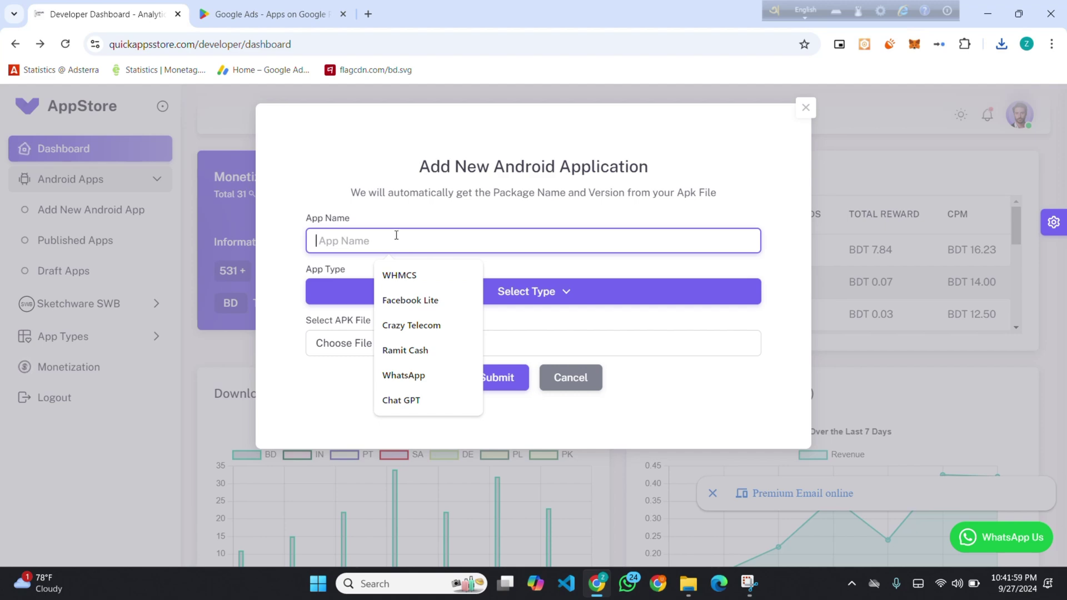
- Check the Google Ads listing on Google Play and enter "Google Ads" as the new application's name
{"action": "left_click", "coordinate": [270, 14]}
{"action": "scroll", "coordinate": [295, 307], "scroll_direction": "up", "scroll_amount": 10}
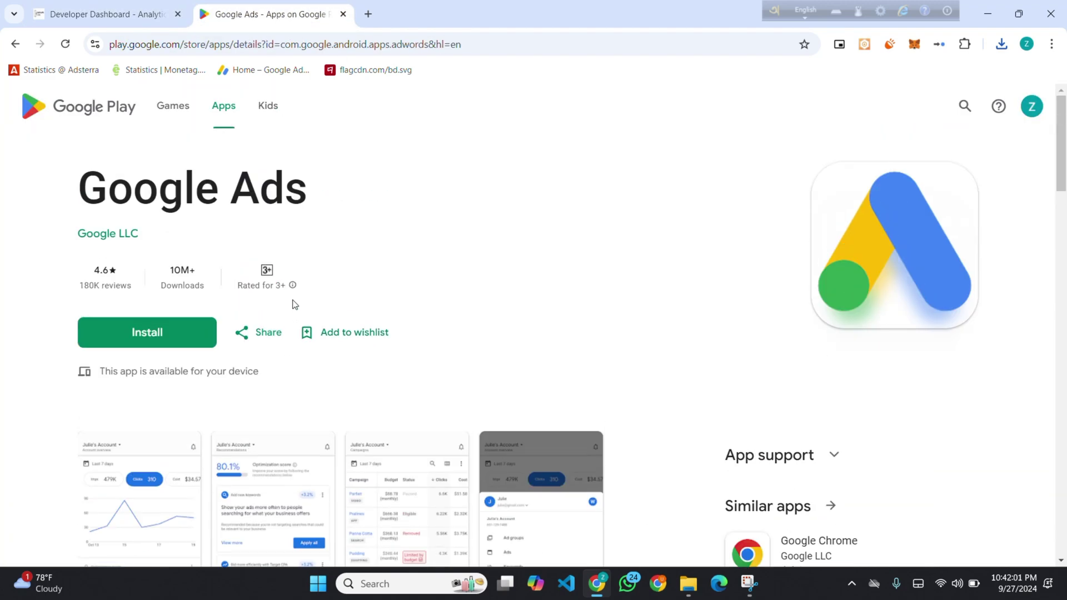
{"action": "left_click", "coordinate": [106, 14]}
{"action": "left_click", "coordinate": [364, 245]}
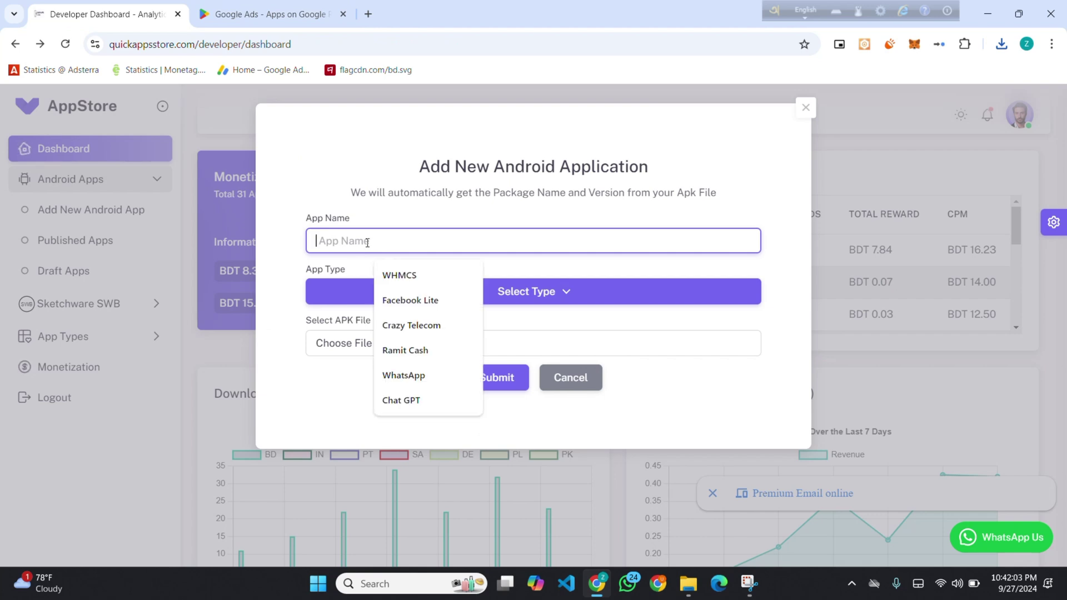
{"action": "type", "text": "Go"}
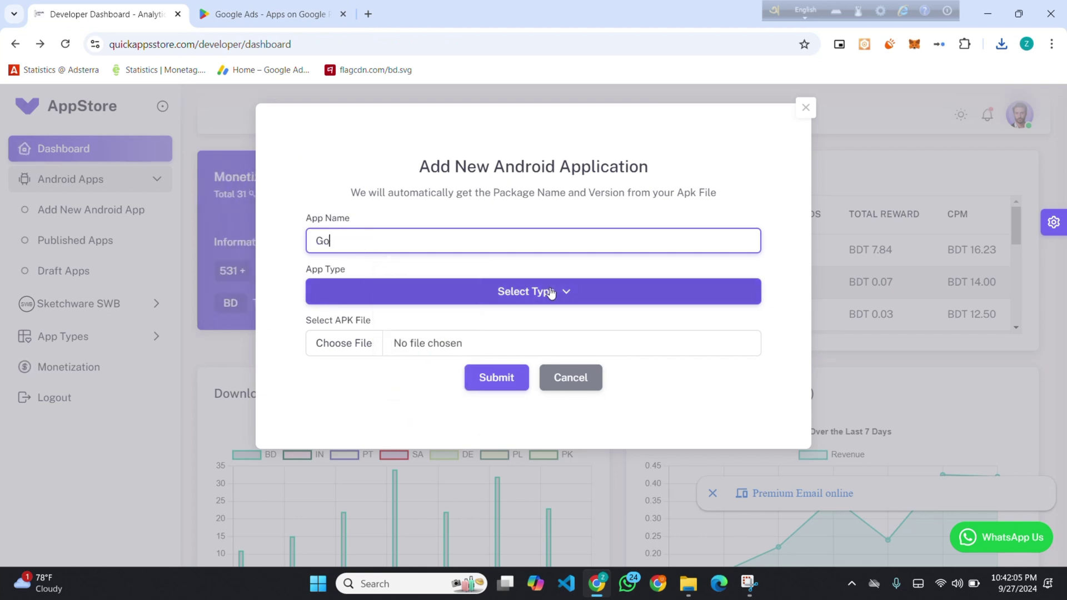
{"action": "type", "text": "ogle Ads"}
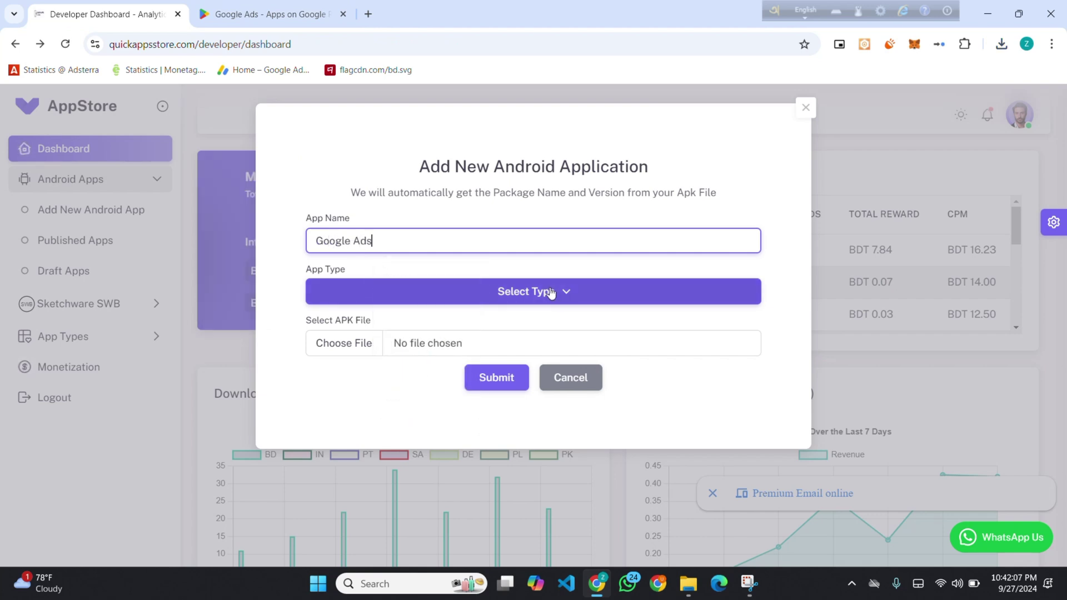
- Look through the app types, search them for "ad m", and cancel the new application form
{"action": "left_click", "coordinate": [493, 302]}
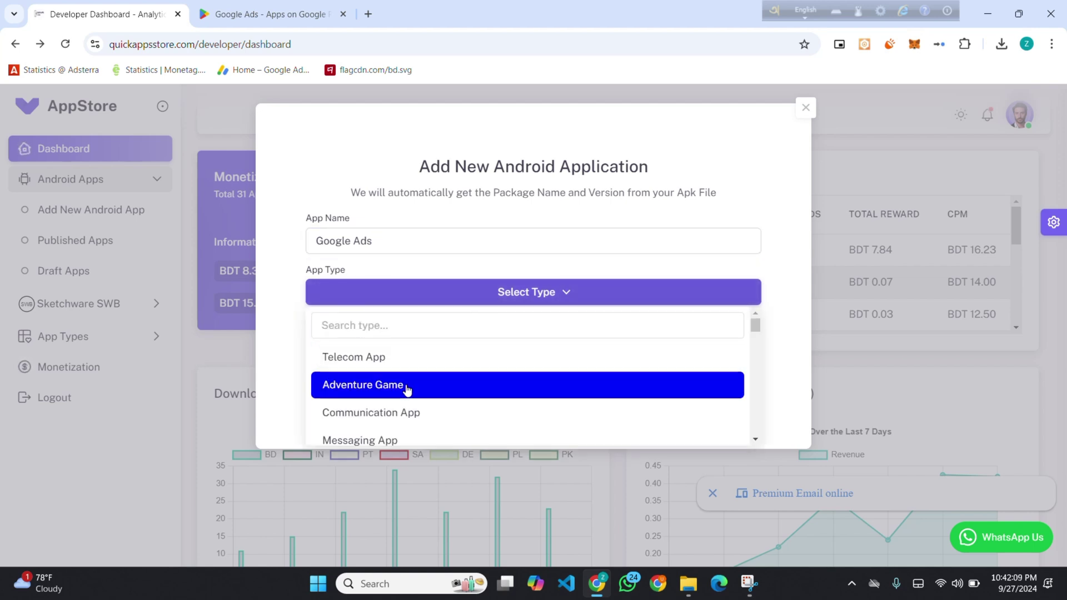
{"action": "scroll", "coordinate": [405, 395], "scroll_direction": "down", "scroll_amount": 10}
{"action": "scroll", "coordinate": [460, 338], "scroll_direction": "up", "scroll_amount": 10}
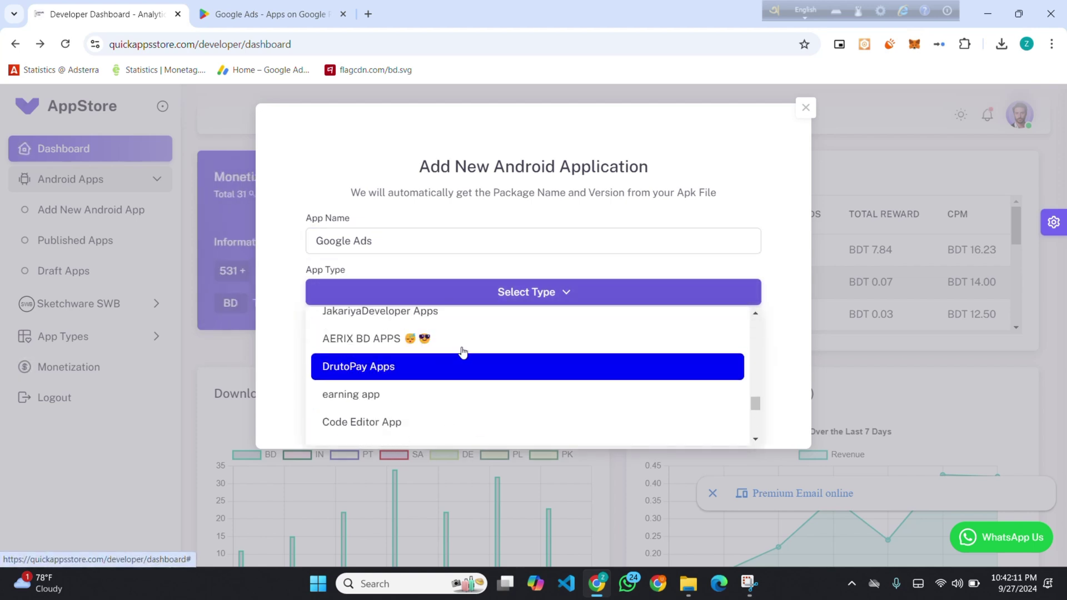
{"action": "left_click", "coordinate": [412, 327]}
{"action": "type", "text": "ad "}
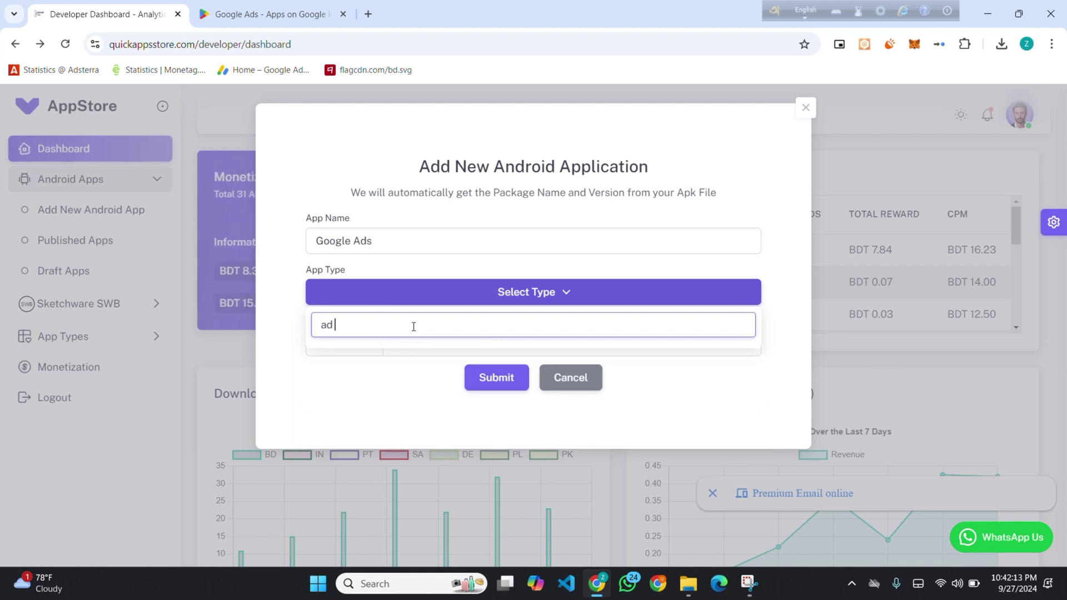
{"action": "type", "text": "m"}
{"action": "left_click_drag", "start_coordinate": [386, 331], "coordinate": [319, 328]}
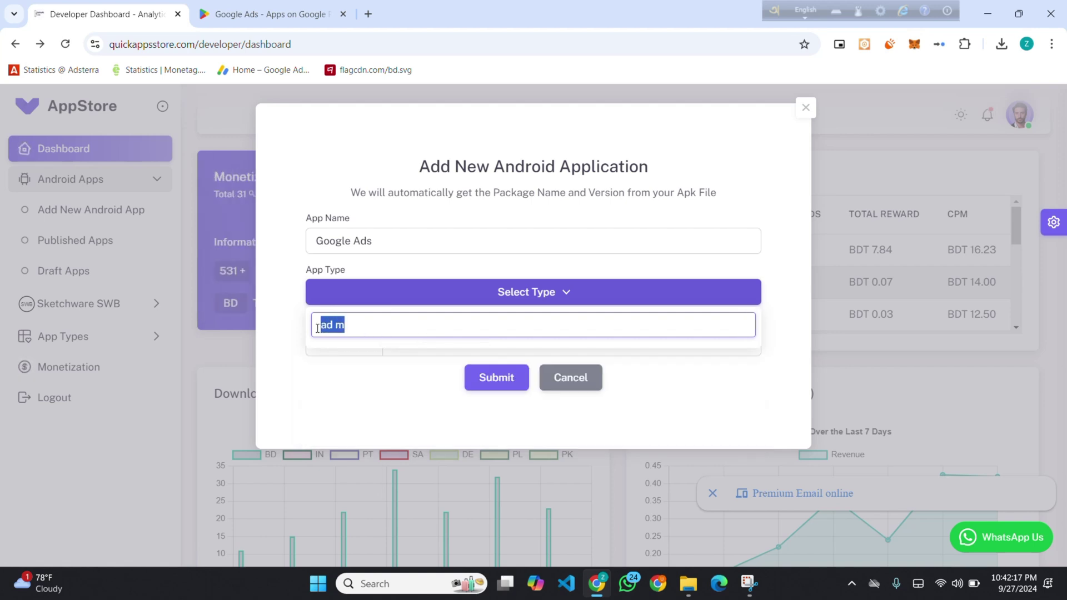
{"action": "left_click", "coordinate": [565, 382]}
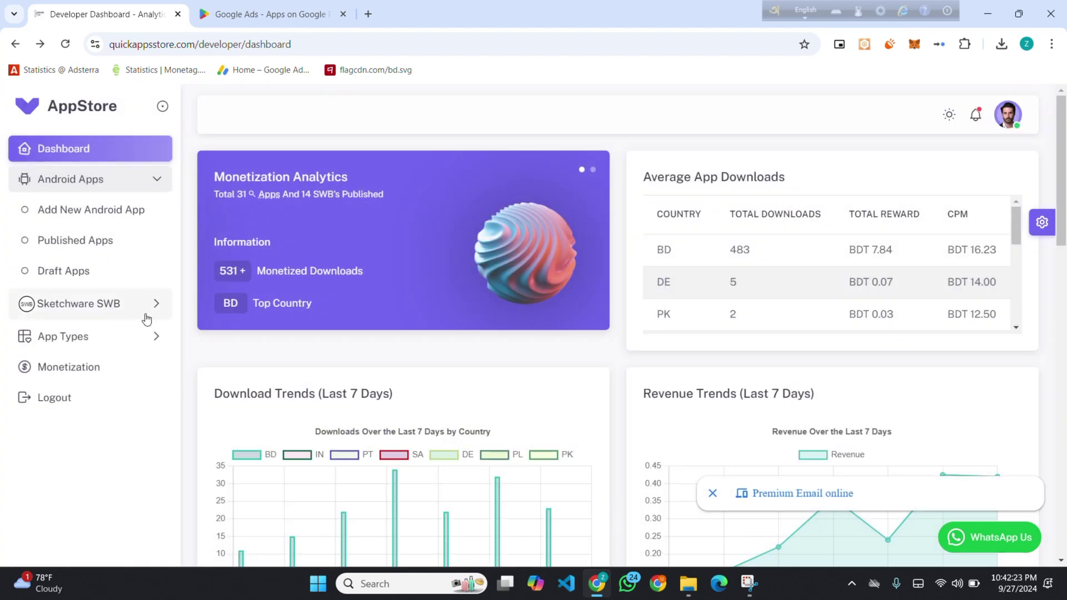
- Request a new application type named "Ads Manager Apps" and submit the request
{"action": "left_click", "coordinate": [80, 342]}
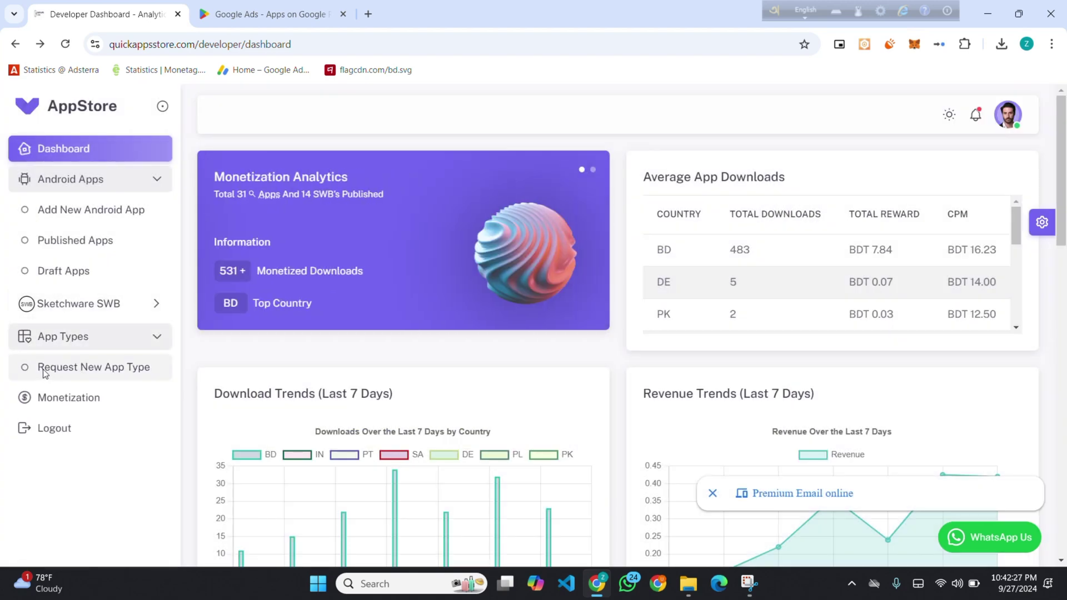
{"action": "left_click", "coordinate": [82, 368]}
{"action": "left_click", "coordinate": [400, 253]}
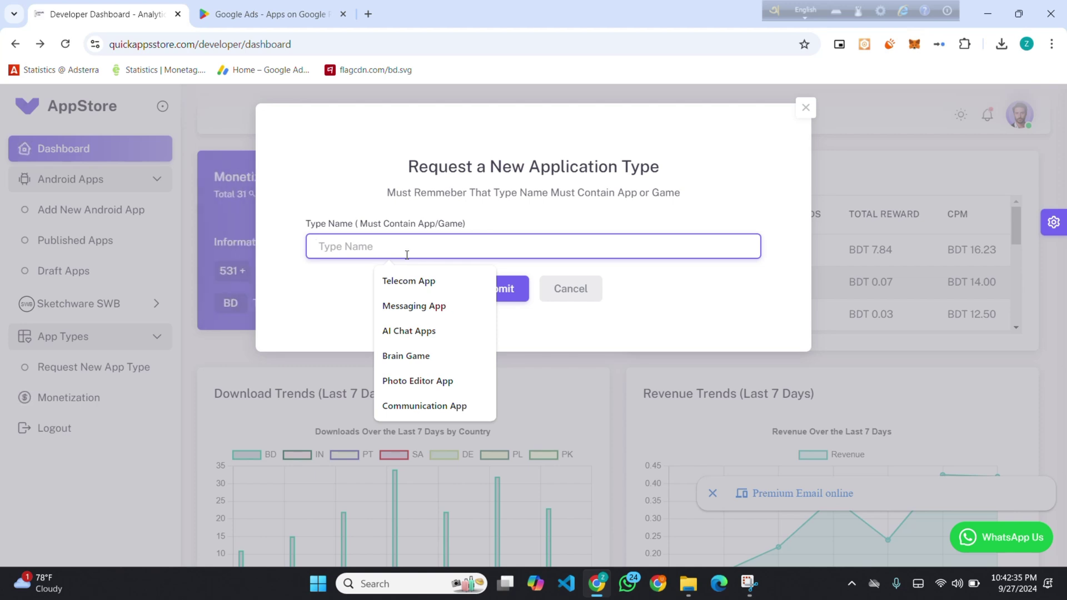
{"action": "type", "text": "Ads Manager Apps"}
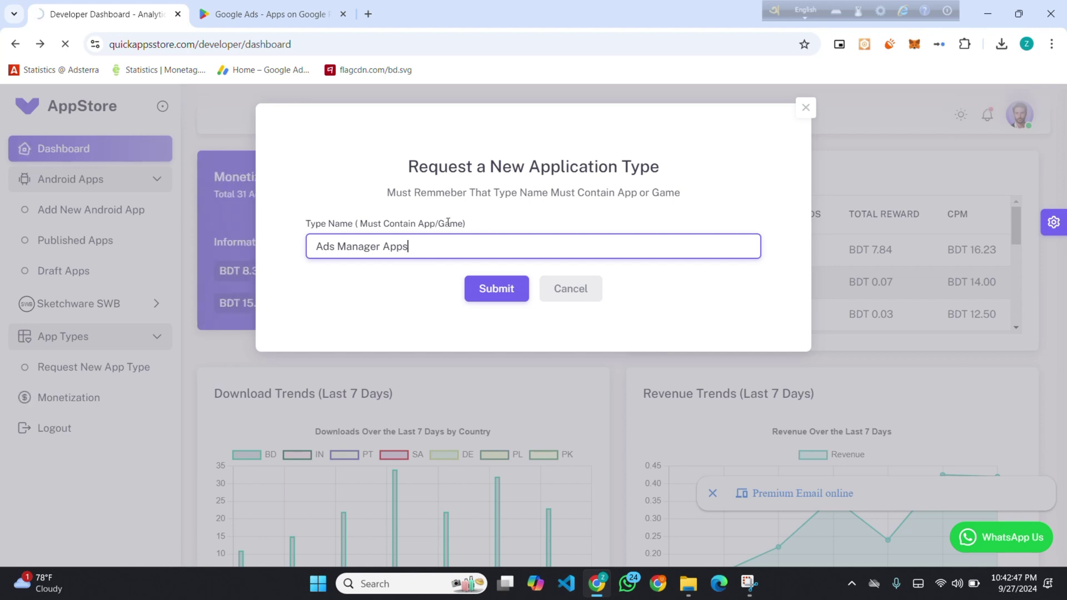
{"action": "key", "text": "Return"}
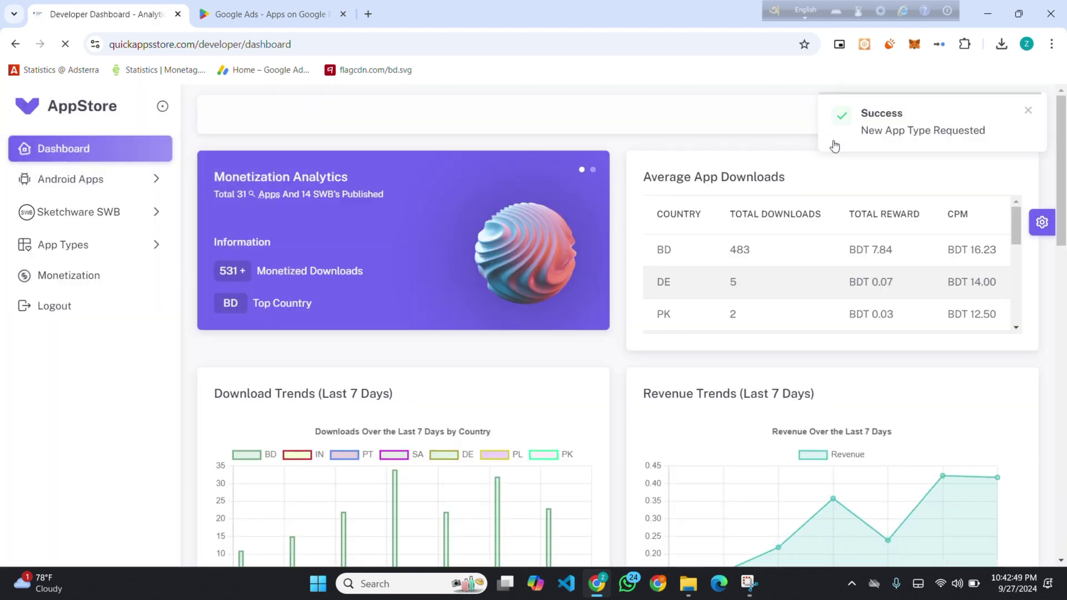
{"action": "left_click_drag", "start_coordinate": [861, 132], "coordinate": [983, 133]}
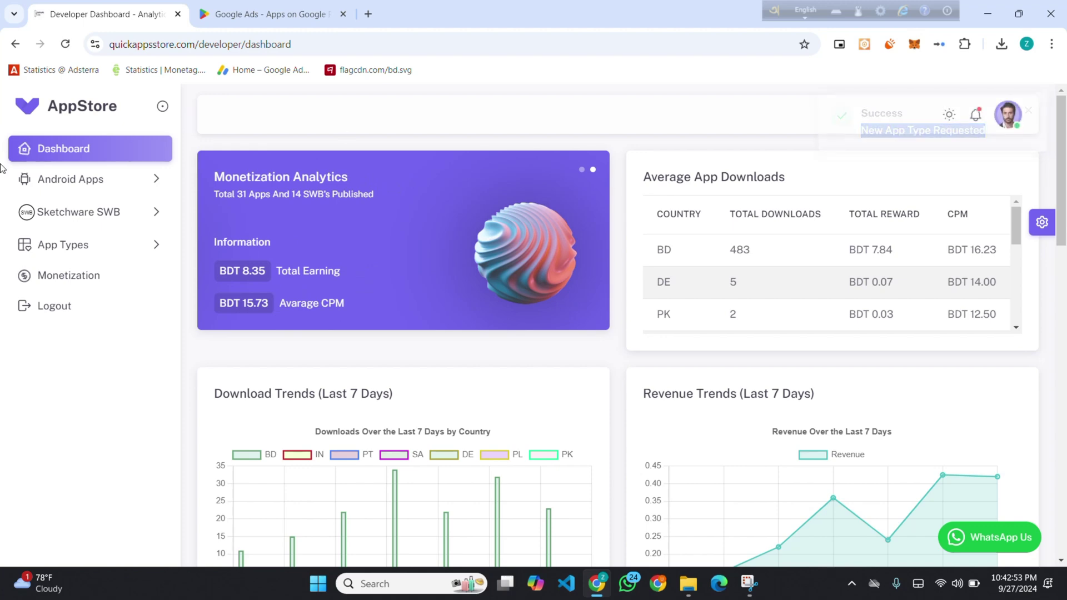
- Start a new Android application entry and name the app "Google Ads"
{"action": "left_click", "coordinate": [76, 191]}
{"action": "left_click", "coordinate": [107, 217]}
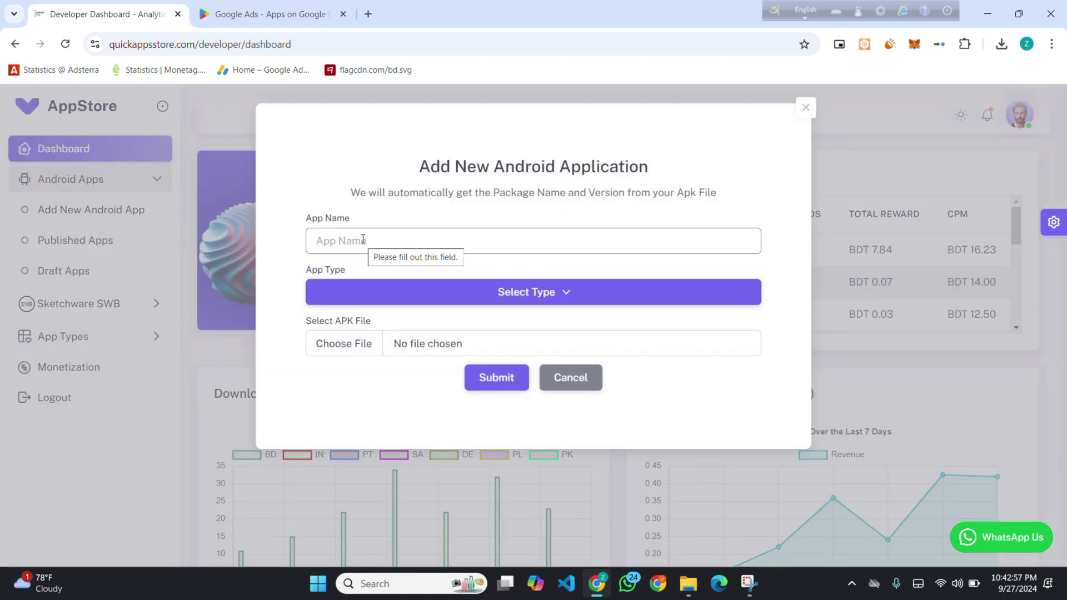
{"action": "left_click", "coordinate": [363, 239]}
{"action": "type", "text": "Ad"}
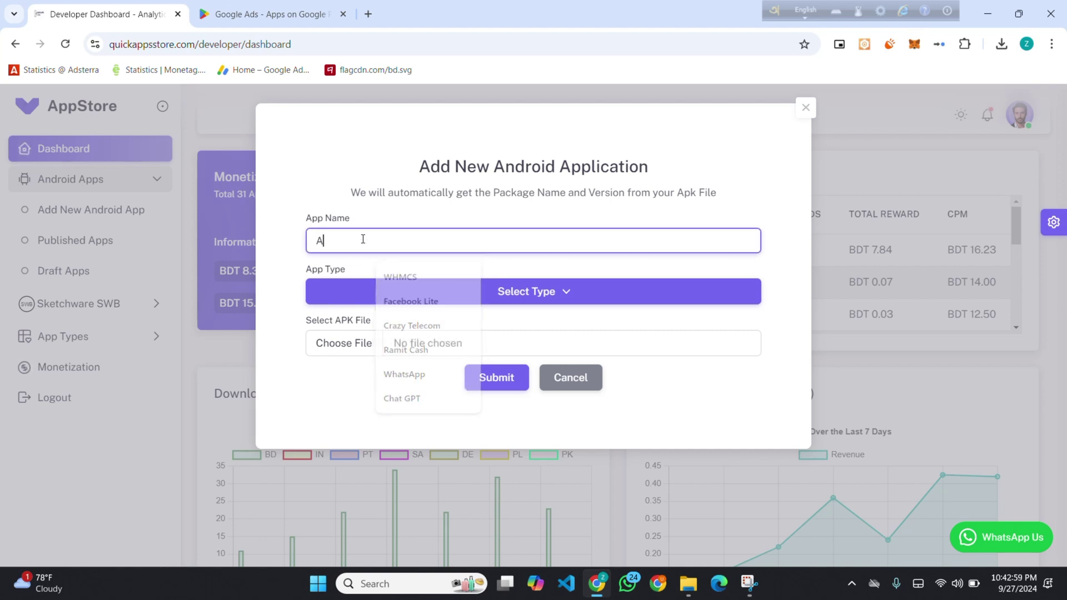
{"action": "key", "text": "BackSpace"}
{"action": "key", "text": "BackSpace"}
{"action": "type", "text": "Google Ads"}
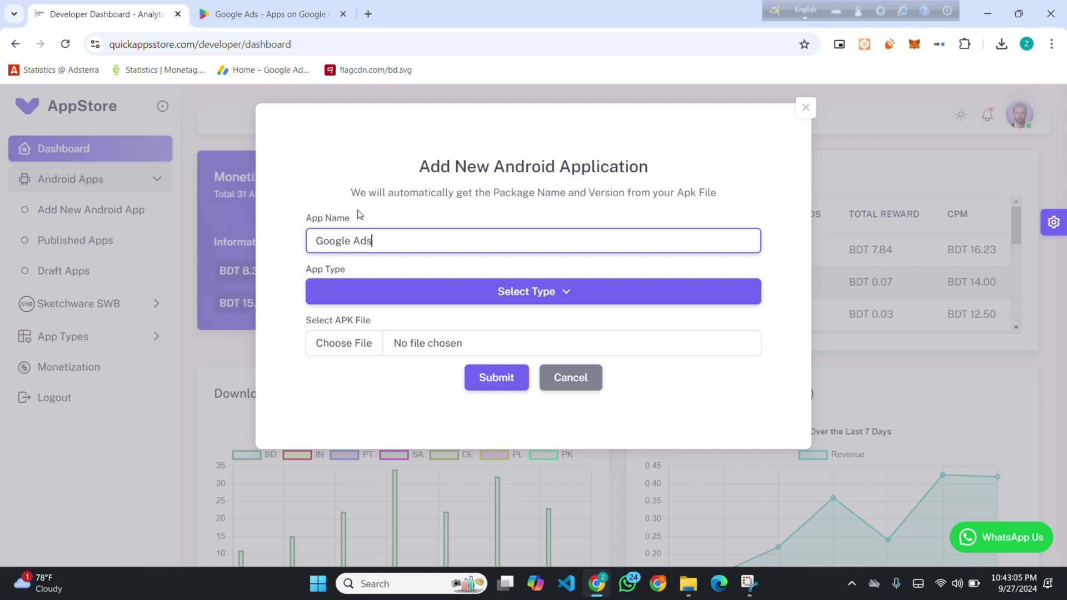
- Set the app type to Ads Manager Apps, attach the file base (2).apk, and submit the new Android application
{"action": "left_click", "coordinate": [419, 296]}
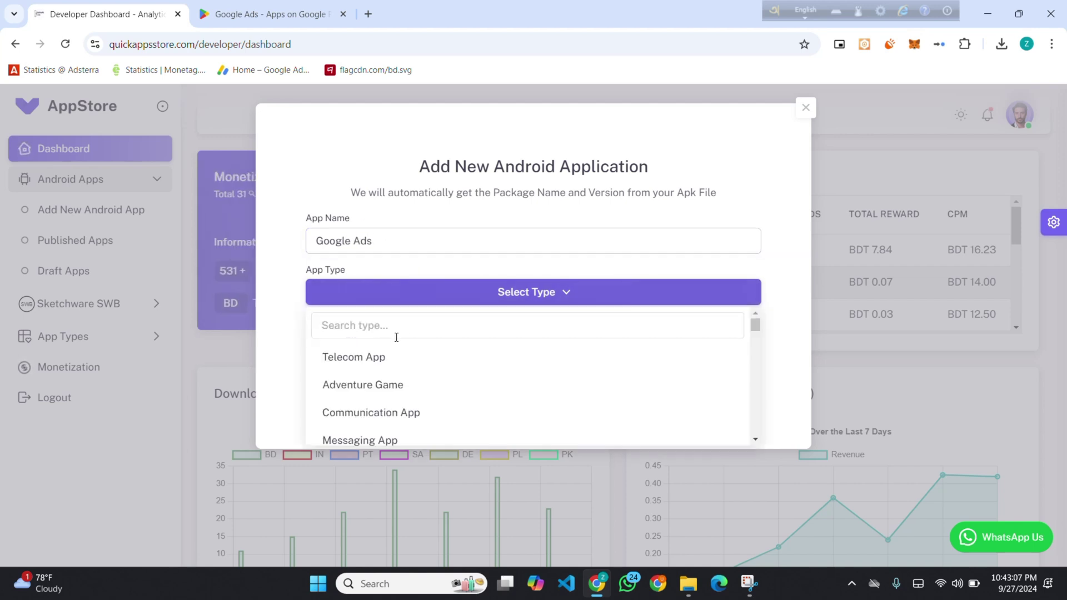
{"action": "left_click", "coordinate": [445, 329]}
{"action": "type", "text": "ad"}
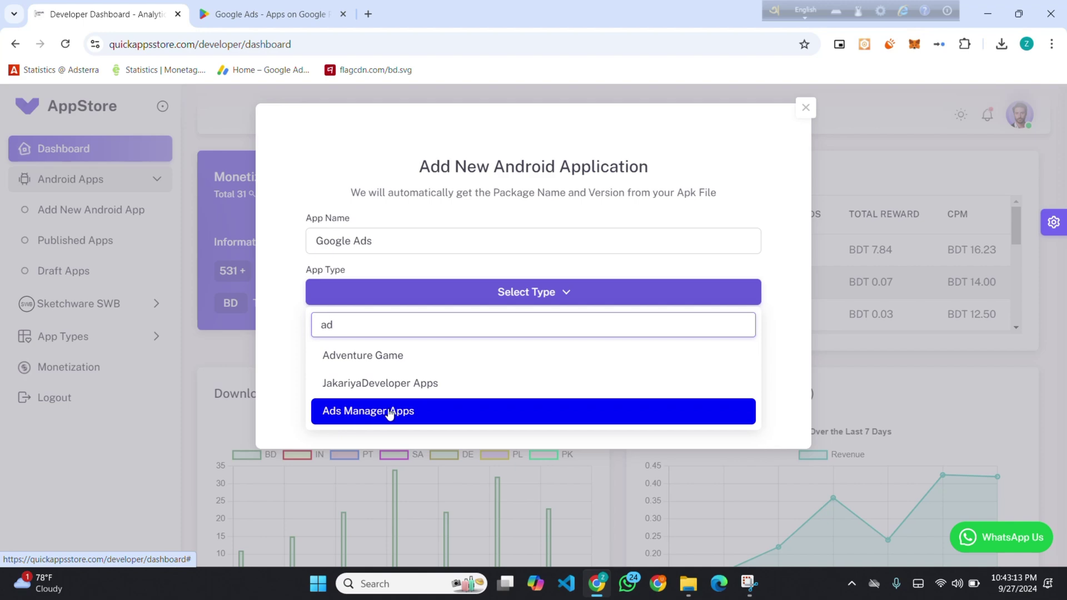
{"action": "left_click", "coordinate": [389, 412]}
{"action": "left_click", "coordinate": [371, 350]}
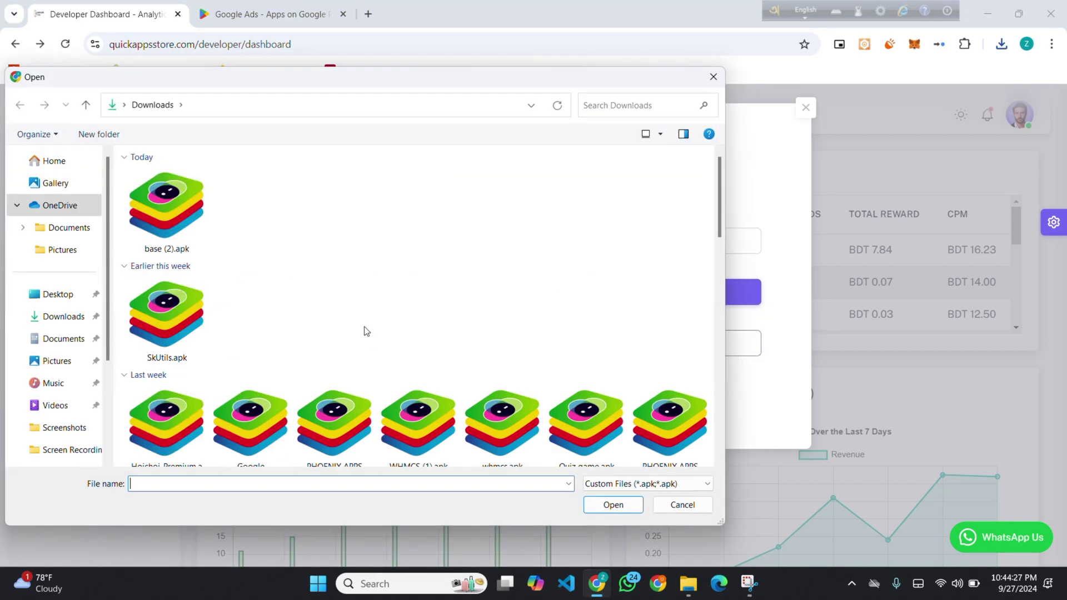
{"action": "double_click", "coordinate": [161, 203]}
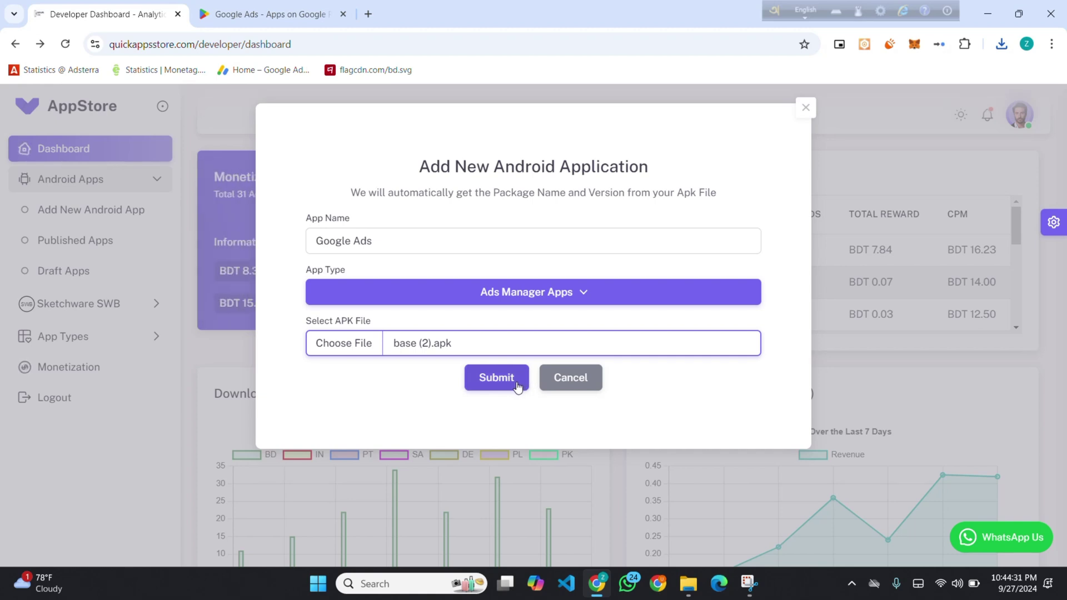
{"action": "left_click", "coordinate": [511, 384]}
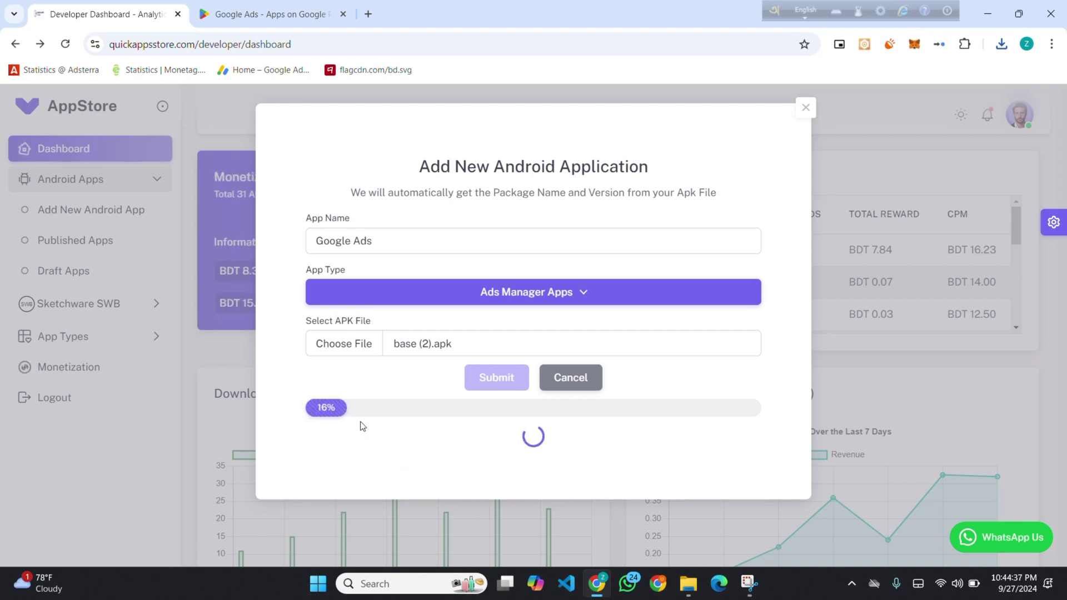
{"action": "left_click_drag", "start_coordinate": [337, 407], "coordinate": [492, 408]}
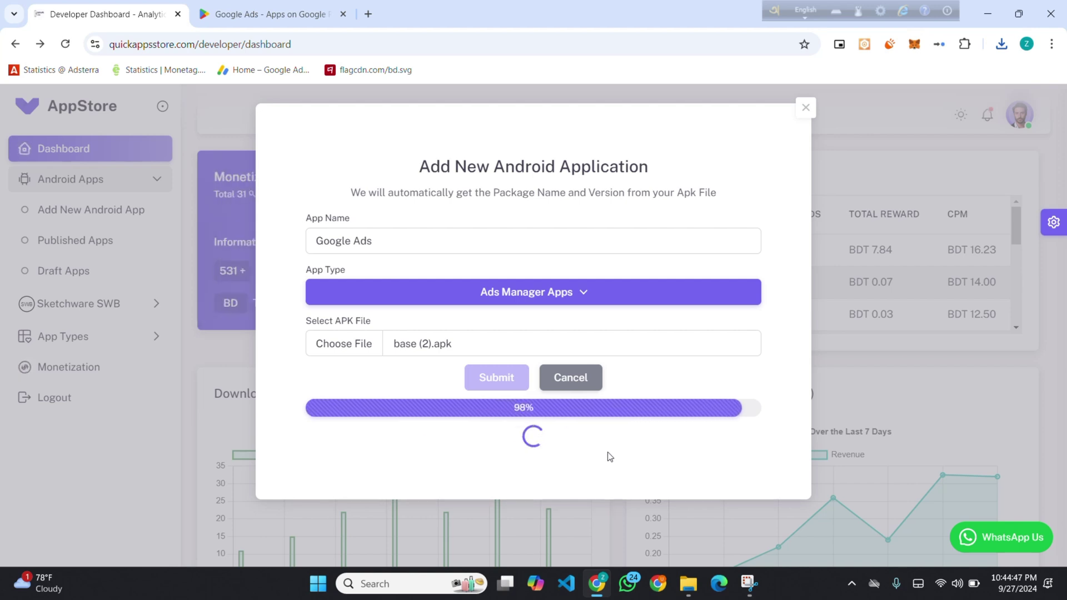
{"action": "left_click_drag", "start_coordinate": [467, 411], "coordinate": [620, 421]}
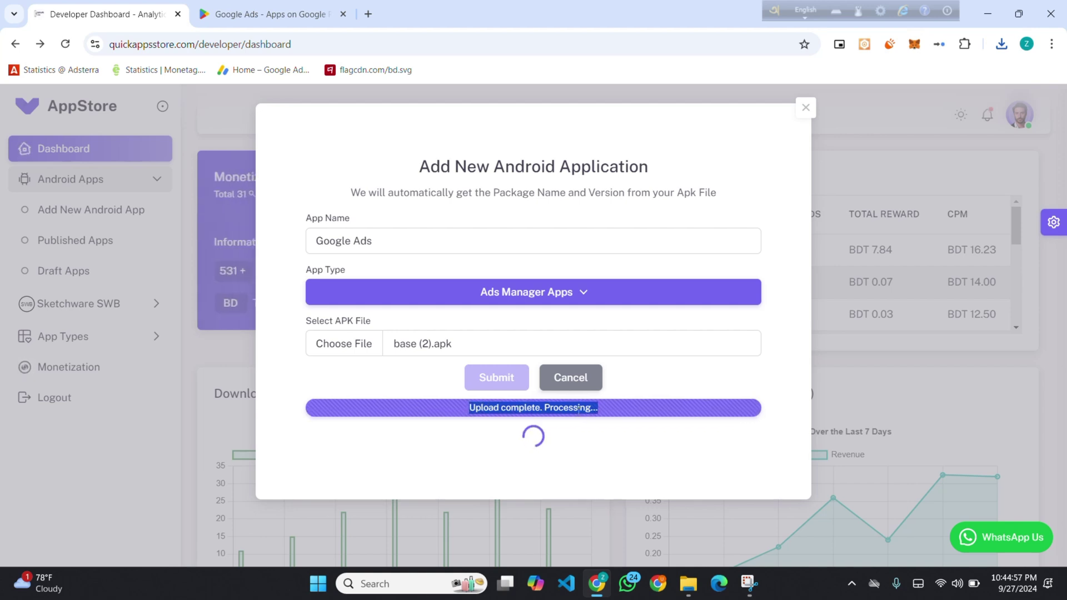
{"action": "left_click", "coordinate": [508, 410]}
{"action": "triple_click", "coordinate": [509, 410]}
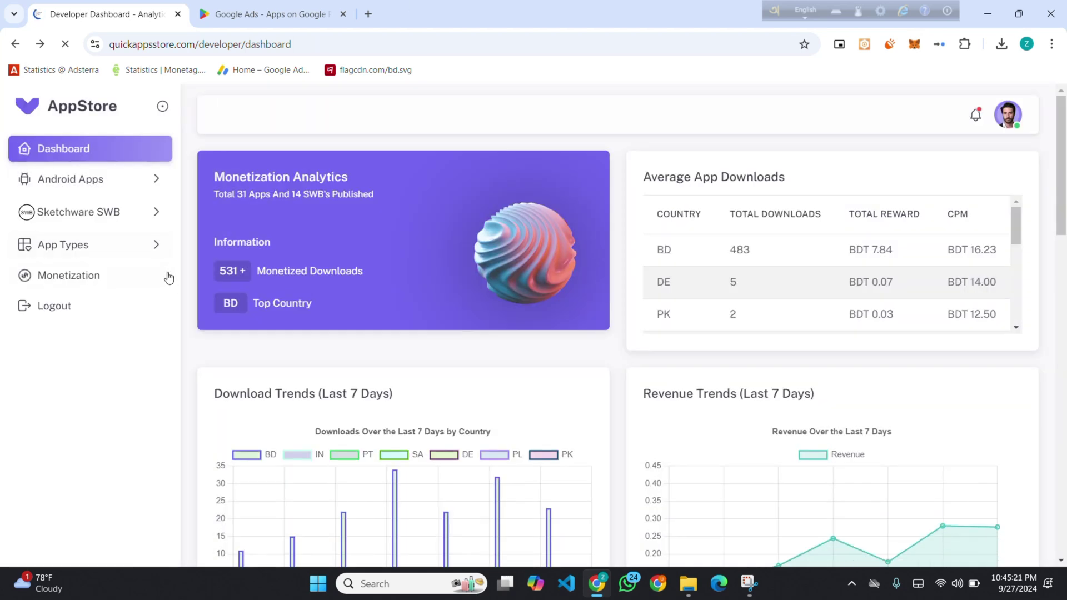
- Open the draft Android apps list and bring up the form for completing the Google Ads app's details
{"action": "left_click", "coordinate": [112, 179]}
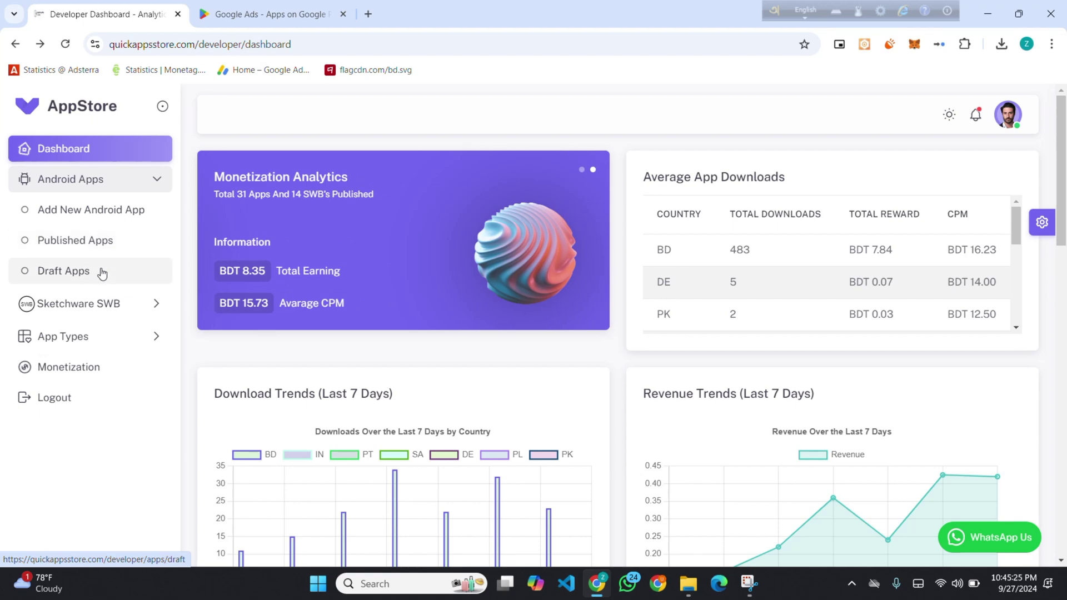
{"action": "left_click", "coordinate": [102, 272]}
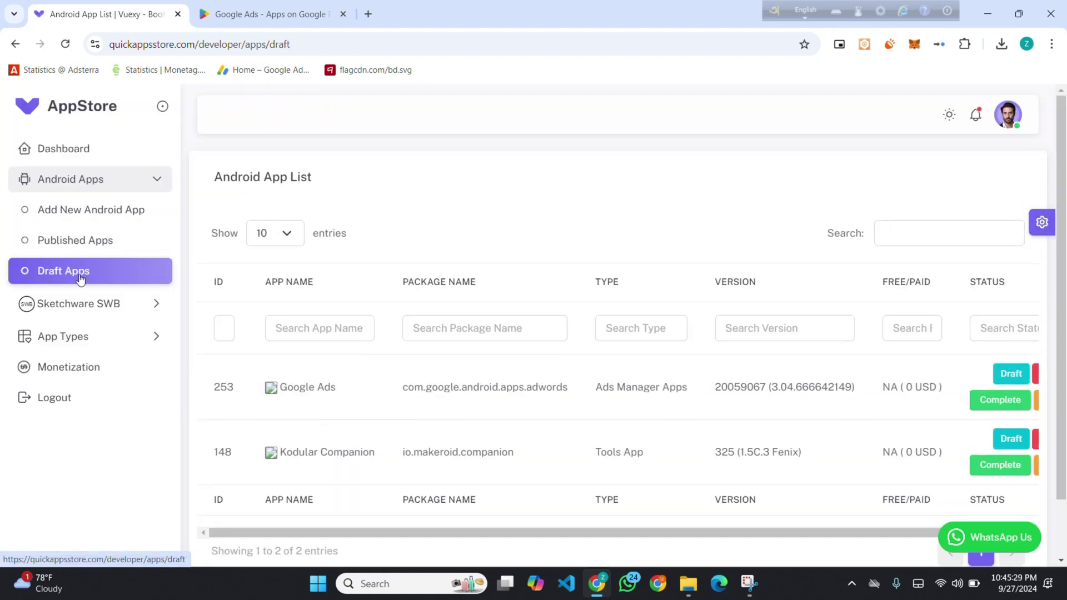
{"action": "scroll", "coordinate": [350, 340], "scroll_direction": "down", "scroll_amount": 2}
{"action": "left_click_drag", "start_coordinate": [271, 332], "coordinate": [722, 333]}
{"action": "left_click", "coordinate": [595, 353]}
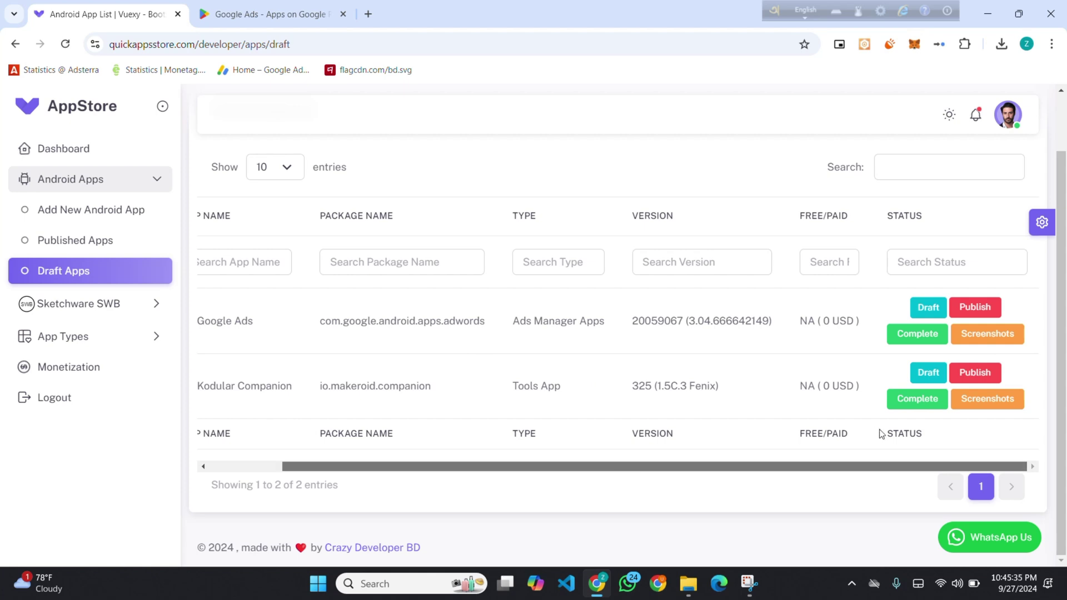
{"action": "left_click", "coordinate": [920, 335]}
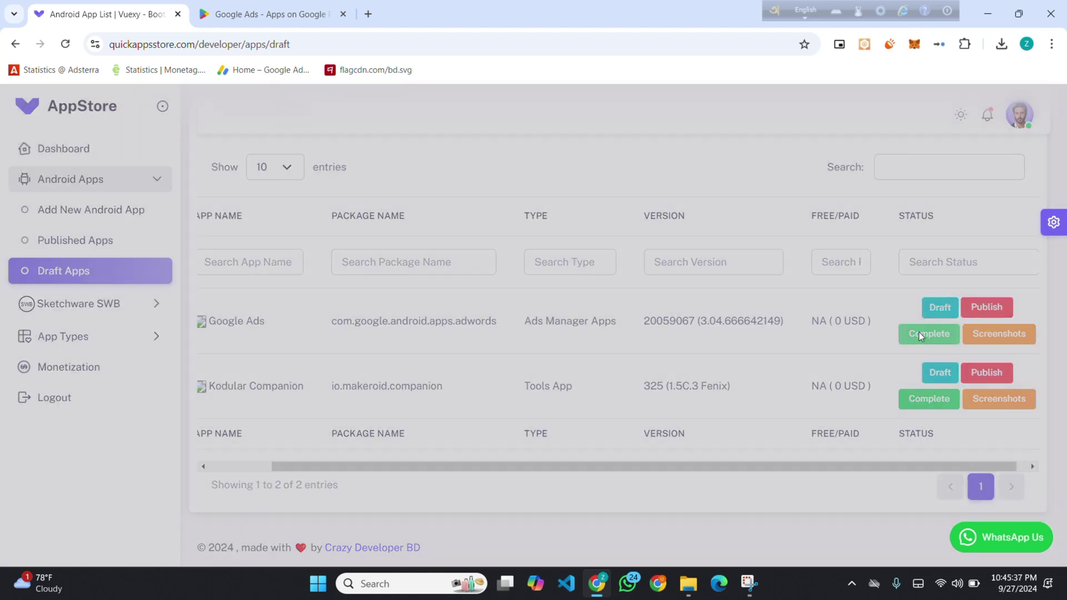
- Upload unnamed (51).webp as the Google Ads app's logo
{"action": "scroll", "coordinate": [442, 300], "scroll_direction": "down", "scroll_amount": 1}
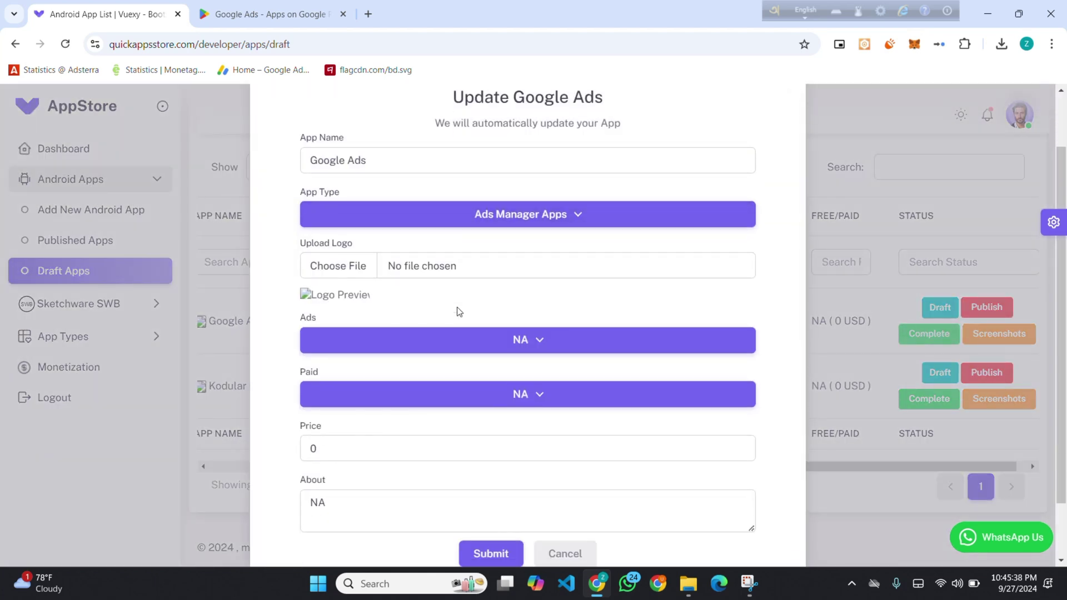
{"action": "left_click", "coordinate": [338, 268]}
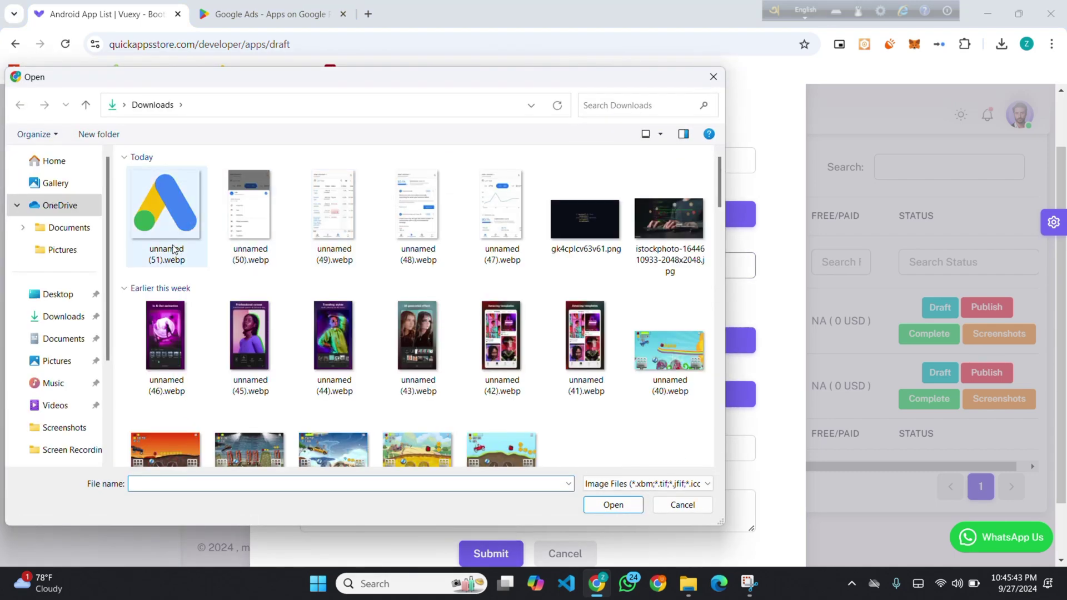
{"action": "double_click", "coordinate": [174, 250]}
- Mark the app as No Ads and Free, keeping the price at 0
{"action": "scroll", "coordinate": [598, 285], "scroll_direction": "down", "scroll_amount": 2}
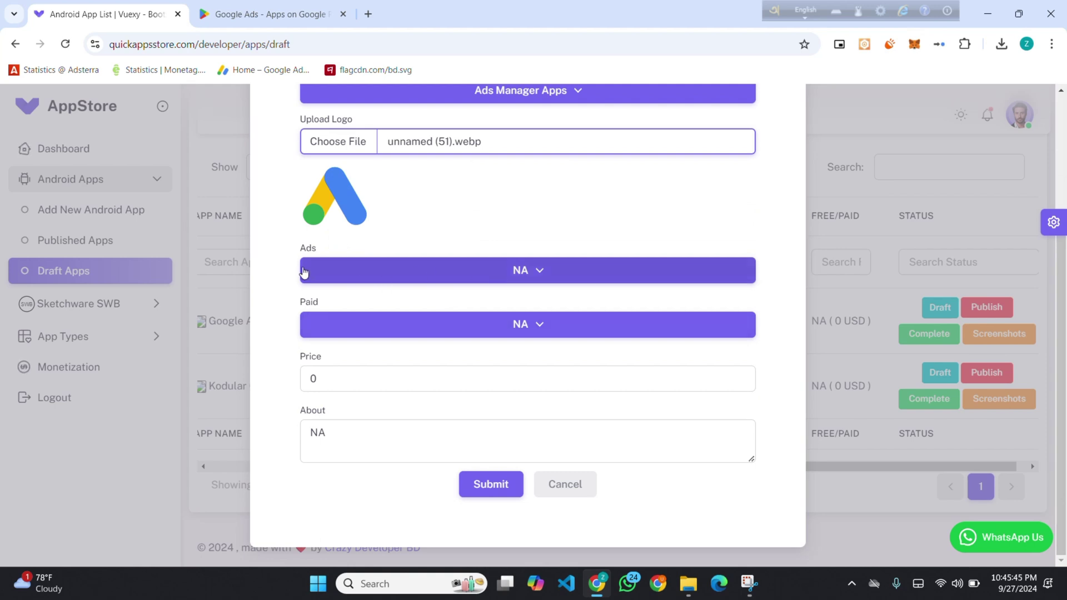
{"action": "left_click", "coordinate": [297, 248]}
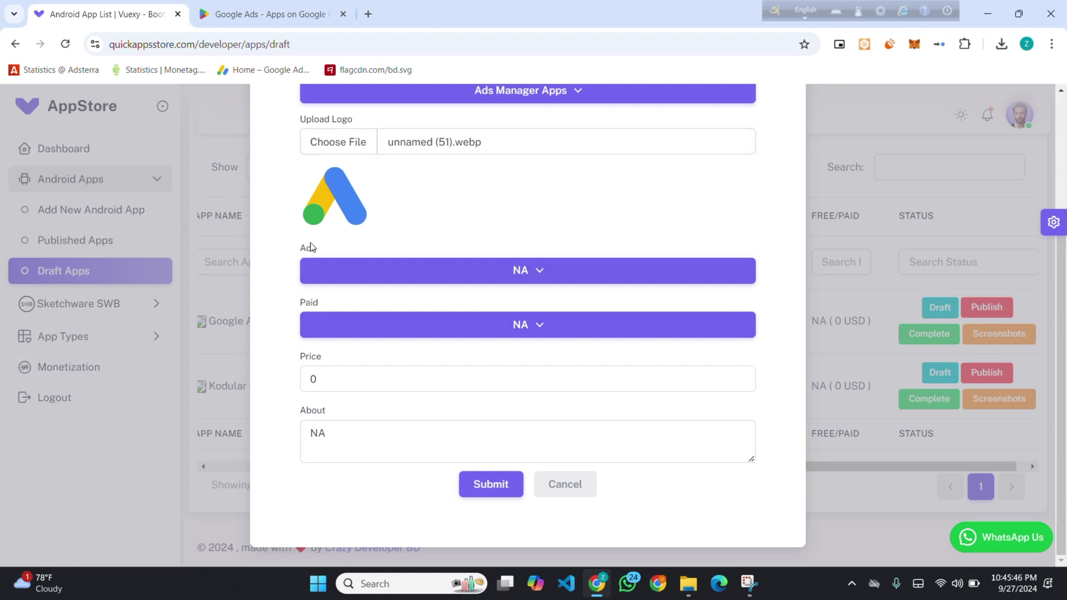
{"action": "left_click", "coordinate": [398, 270]}
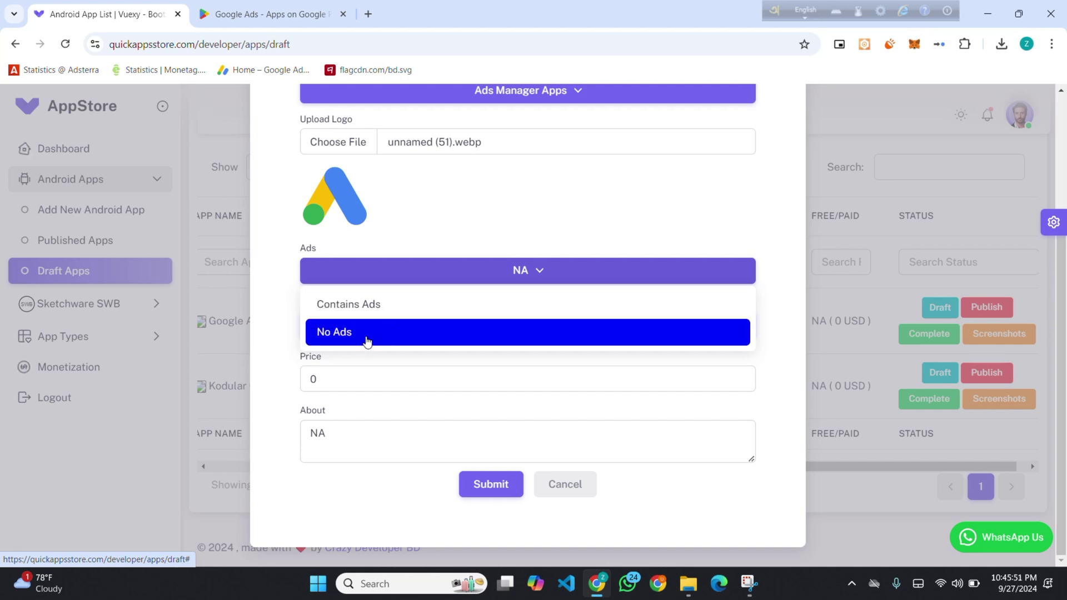
{"action": "left_click", "coordinate": [367, 340]}
{"action": "left_click", "coordinate": [441, 331]}
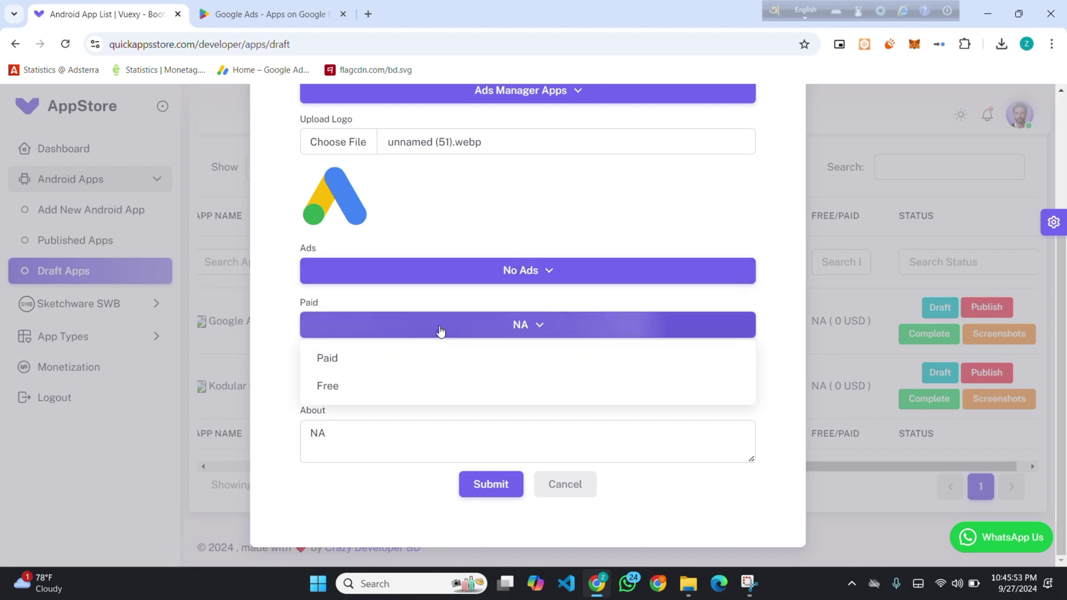
{"action": "left_click", "coordinate": [346, 385]}
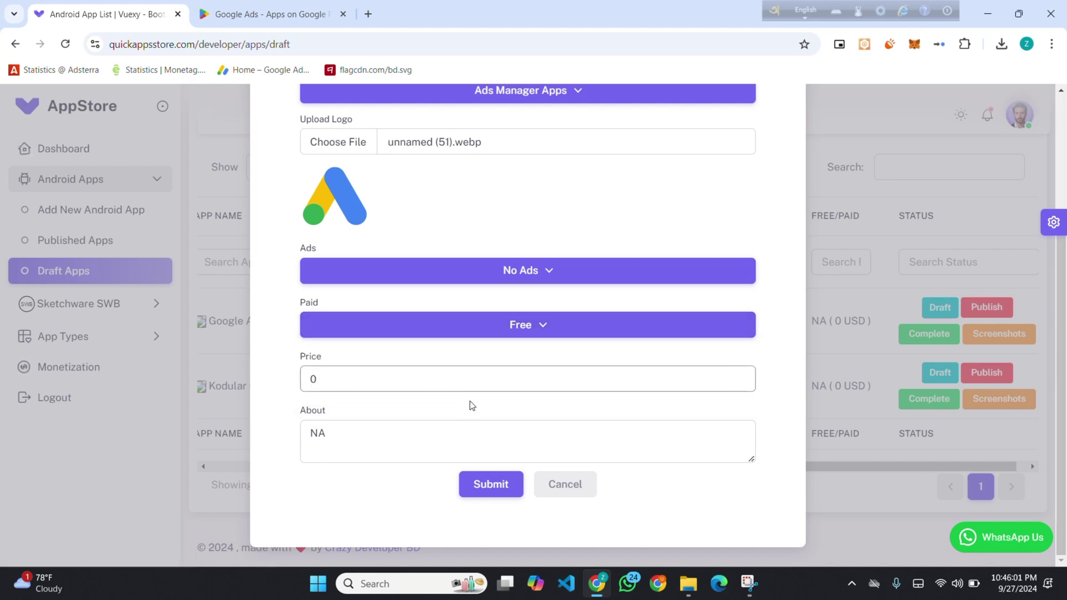
{"action": "left_click", "coordinate": [348, 380]}
{"action": "left_click_drag", "start_coordinate": [346, 376], "coordinate": [287, 381]}
{"action": "left_click", "coordinate": [353, 374]}
{"action": "left_click_drag", "start_coordinate": [353, 375], "coordinate": [302, 378]}
- Replace the About text with the full description copied from the Google Ads listing on Google Play, and submit the update
{"action": "left_click", "coordinate": [335, 429]}
{"action": "left_click_drag", "start_coordinate": [336, 428], "coordinate": [285, 440]}
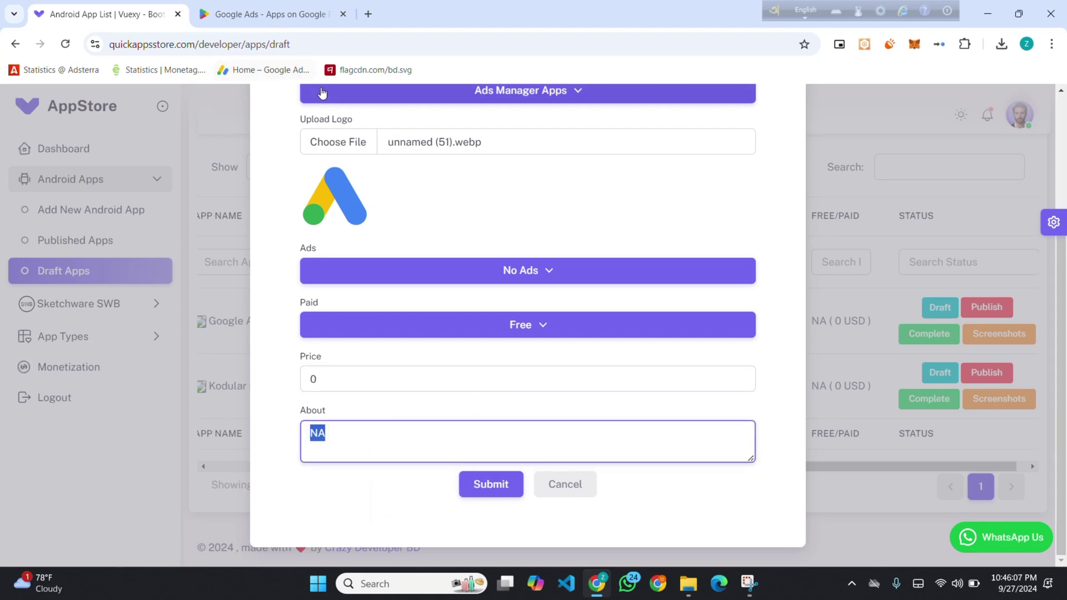
{"action": "left_click", "coordinate": [267, 14]}
{"action": "scroll", "coordinate": [305, 346], "scroll_direction": "down", "scroll_amount": 5}
{"action": "scroll", "coordinate": [187, 254], "scroll_direction": "up", "scroll_amount": 1}
{"action": "scroll", "coordinate": [187, 254], "scroll_direction": "up", "scroll_amount": 1}
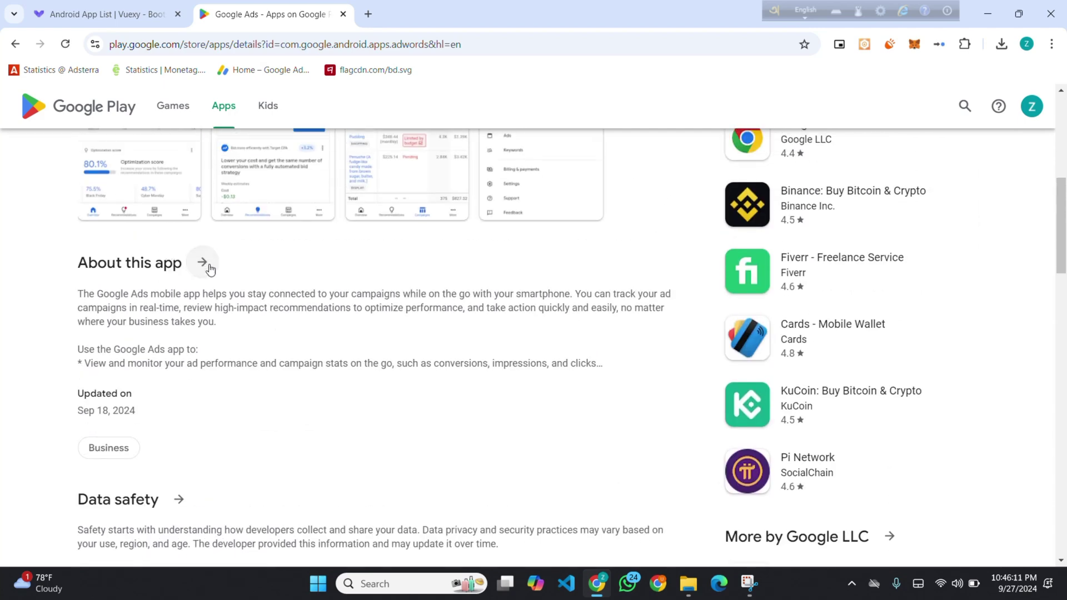
{"action": "left_click", "coordinate": [295, 282]}
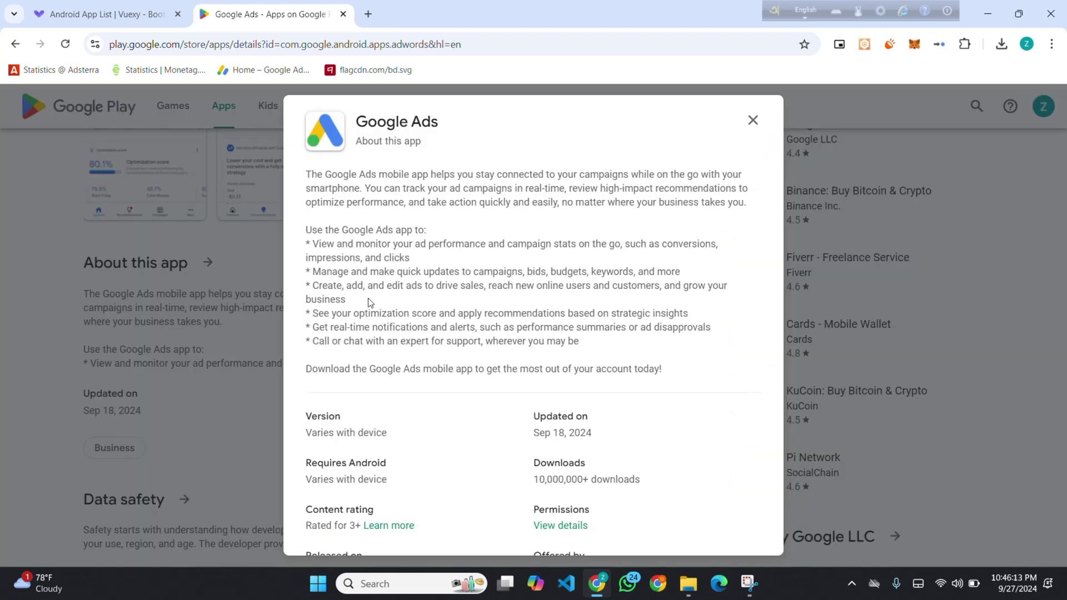
{"action": "left_click_drag", "start_coordinate": [674, 383], "coordinate": [305, 178]}
{"action": "key", "text": "ctrl+c"}
{"action": "key", "text": "ctrl+Tab"}
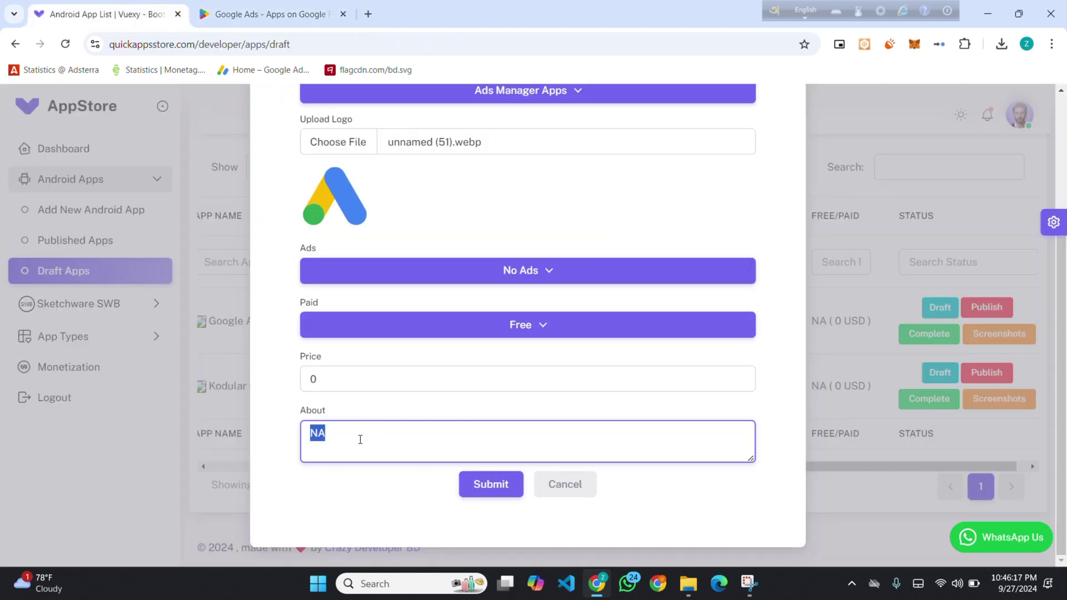
{"action": "key", "text": "ctrl+v"}
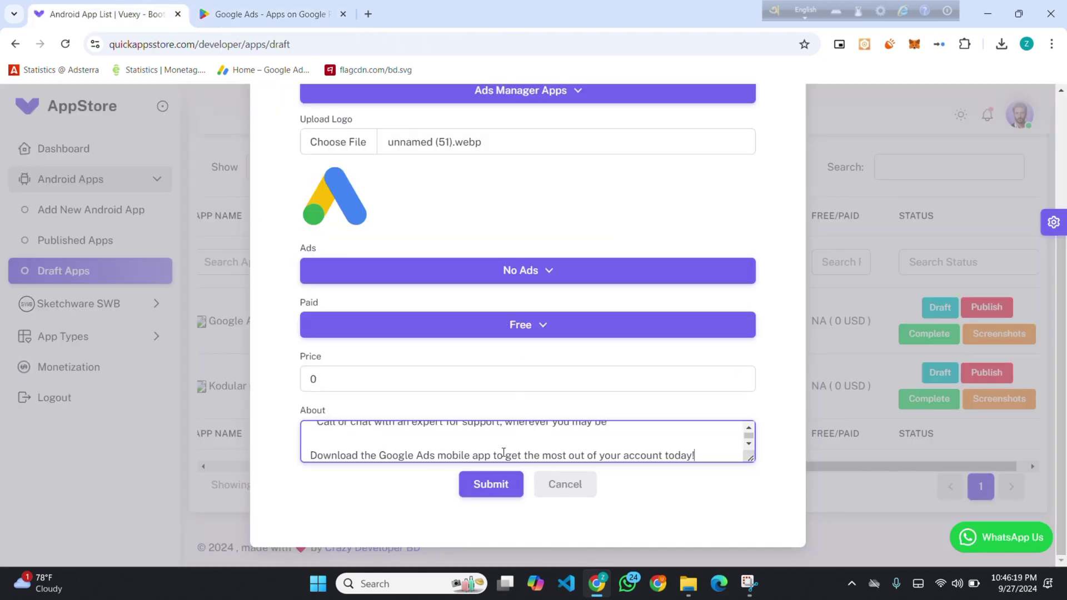
{"action": "left_click", "coordinate": [501, 495]}
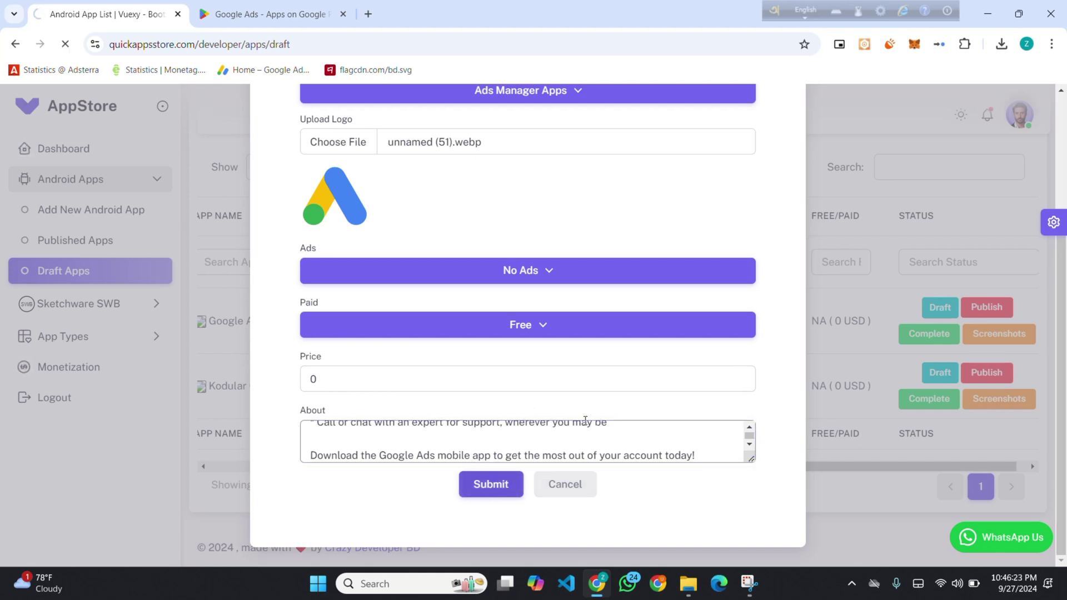
{"action": "left_click", "coordinate": [592, 441]}
{"action": "left_click", "coordinate": [594, 403]}
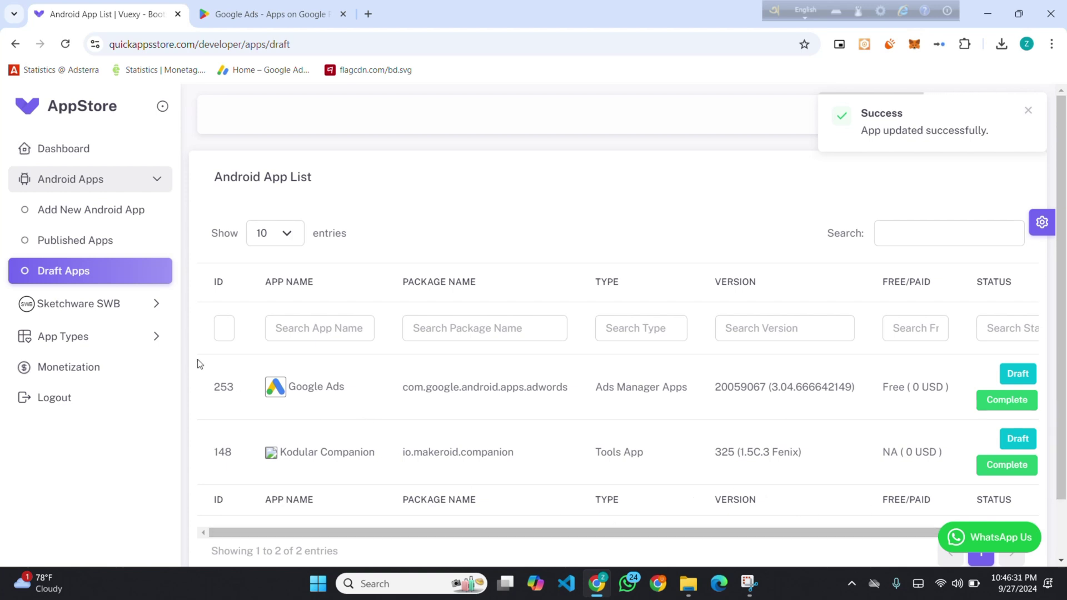
- Go to the screenshot management of the Google Ads draft app
{"action": "right_click", "coordinate": [278, 390]}
{"action": "left_click", "coordinate": [460, 386]}
{"action": "left_click_drag", "start_coordinate": [769, 535], "coordinate": [1014, 537]}
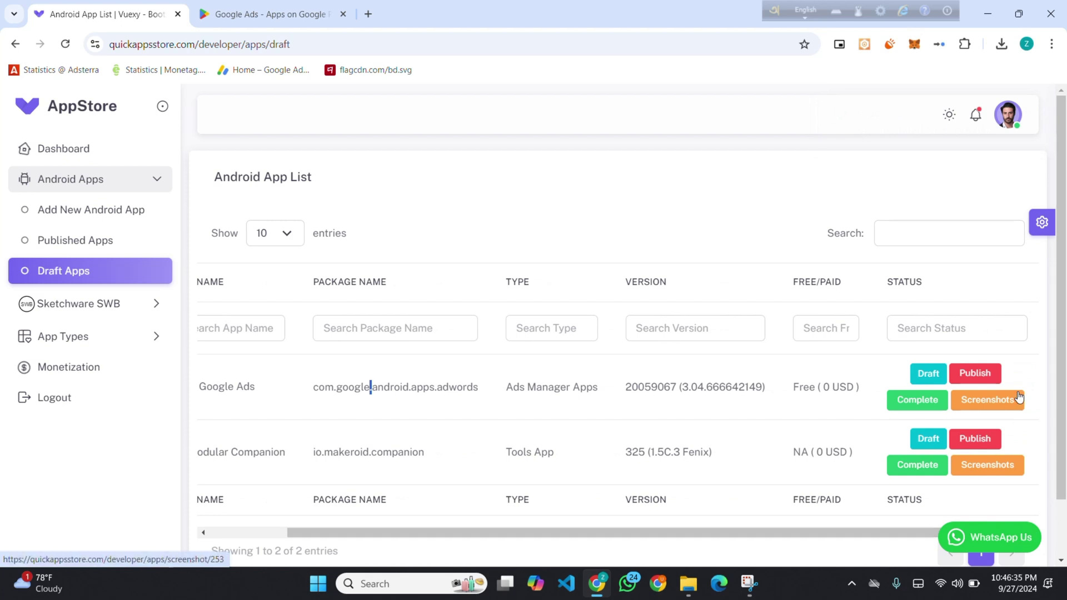
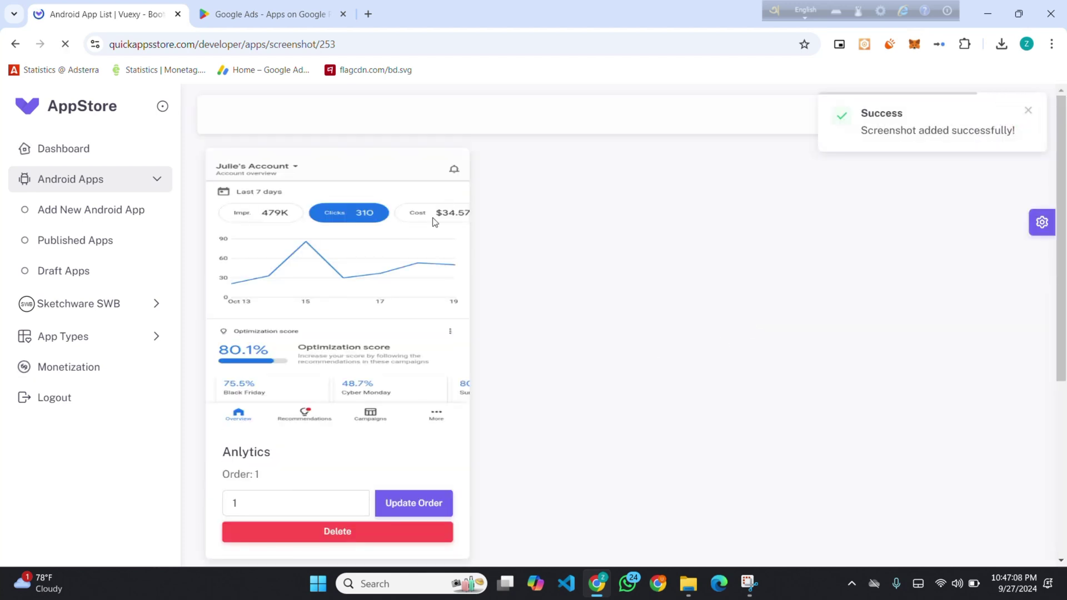
- Add the screenshot unnamed (48).webp to the Google Ads app with the title "Imprations" and order 3
{"action": "scroll", "coordinate": [493, 446], "scroll_direction": "down", "scroll_amount": 5}
{"action": "scroll", "coordinate": [325, 336], "scroll_direction": "up", "scroll_amount": 5}
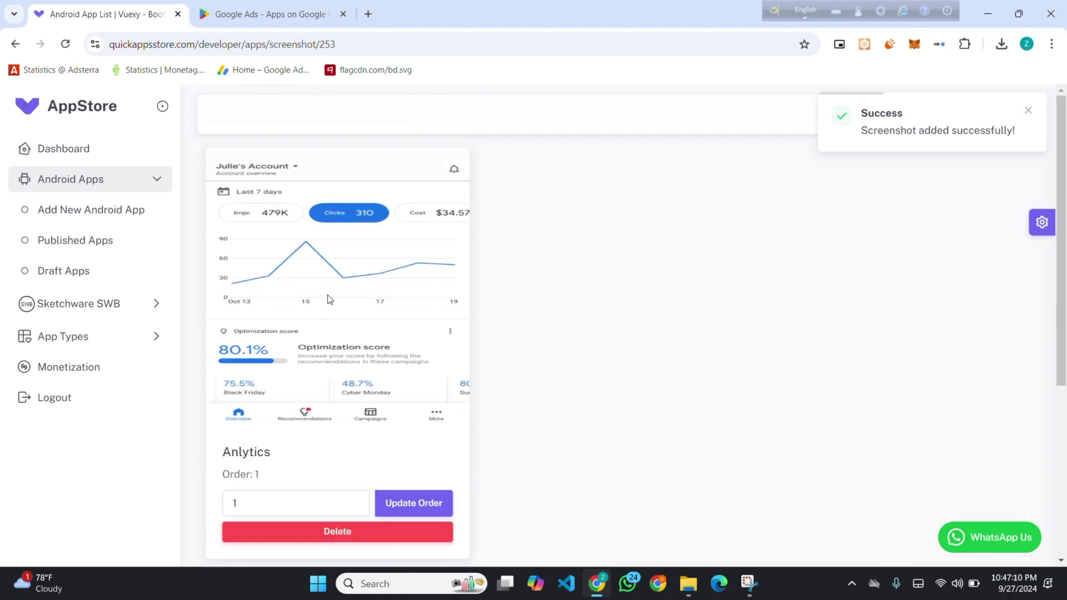
{"action": "scroll", "coordinate": [395, 306], "scroll_direction": "down", "scroll_amount": 5}
{"action": "left_click", "coordinate": [331, 448]}
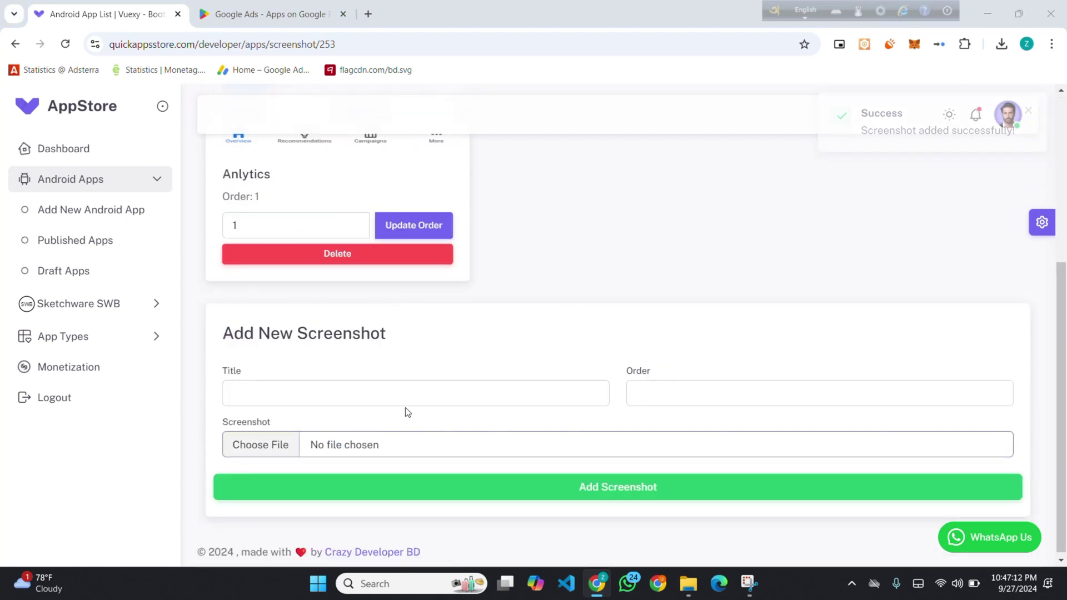
{"action": "double_click", "coordinate": [402, 211]}
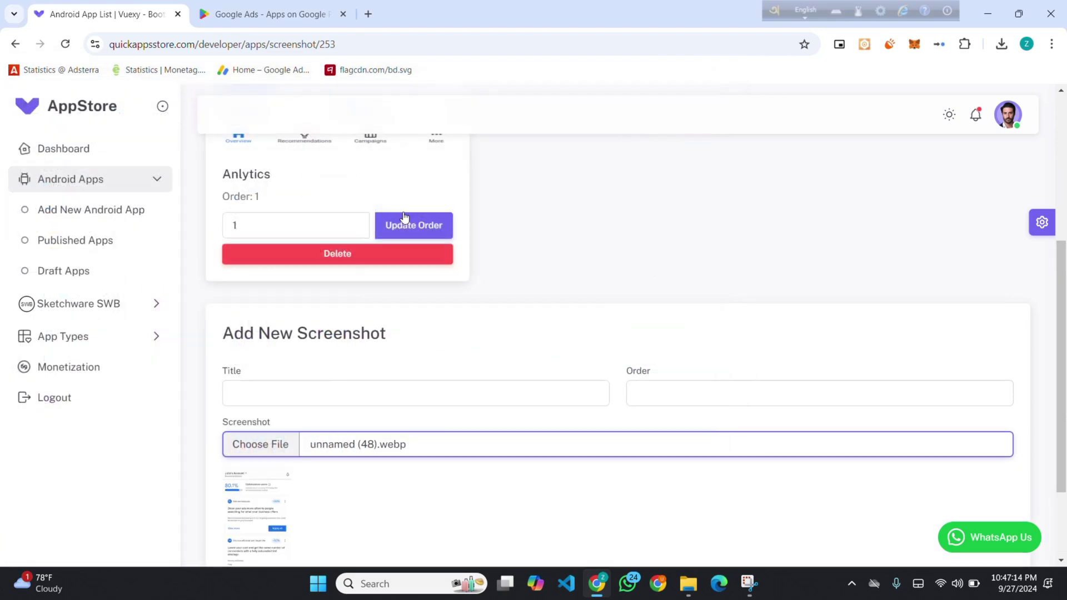
{"action": "scroll", "coordinate": [406, 305], "scroll_direction": "down", "scroll_amount": 1}
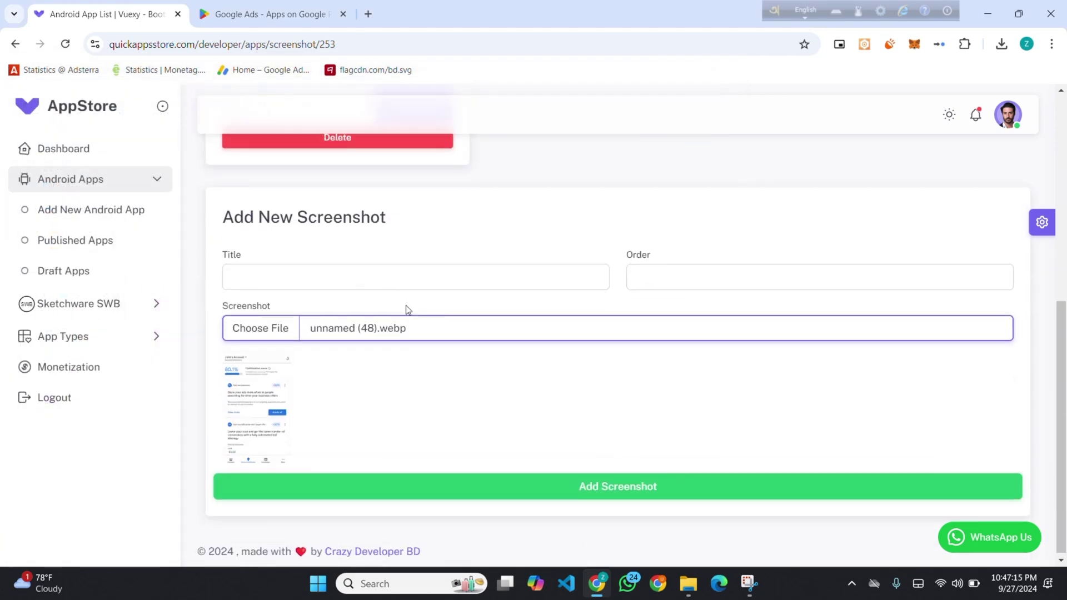
{"action": "left_click", "coordinate": [376, 274]}
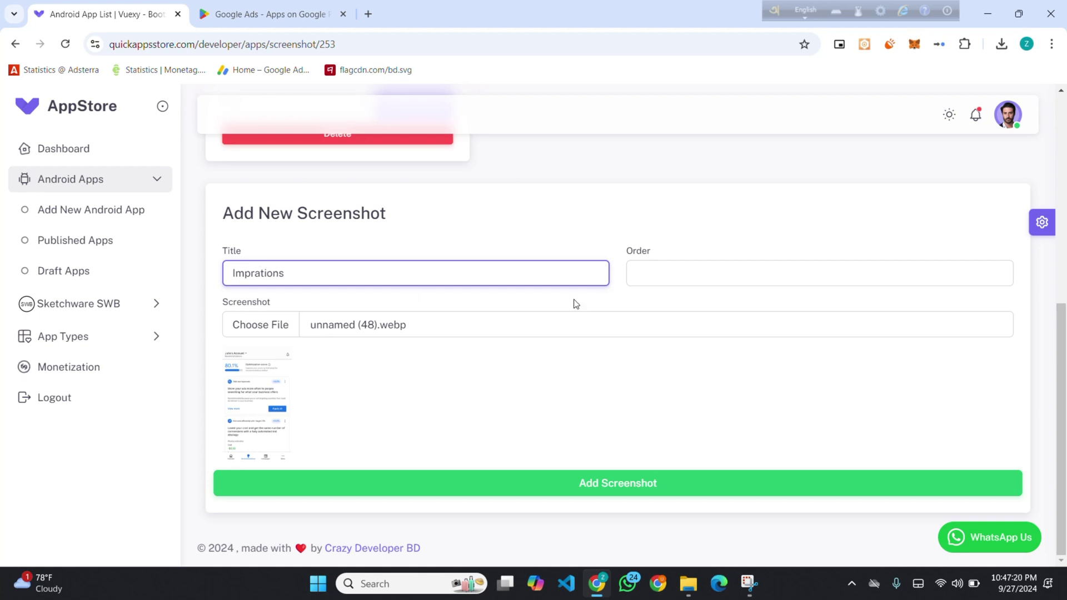
{"action": "left_click", "coordinate": [692, 280]}
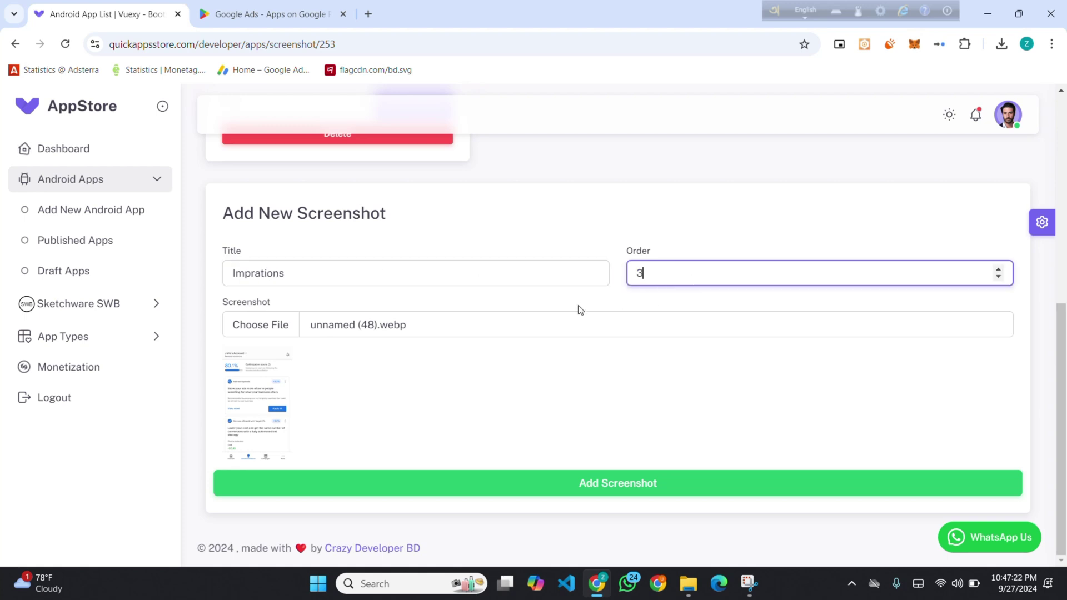
{"action": "left_click", "coordinate": [439, 485]}
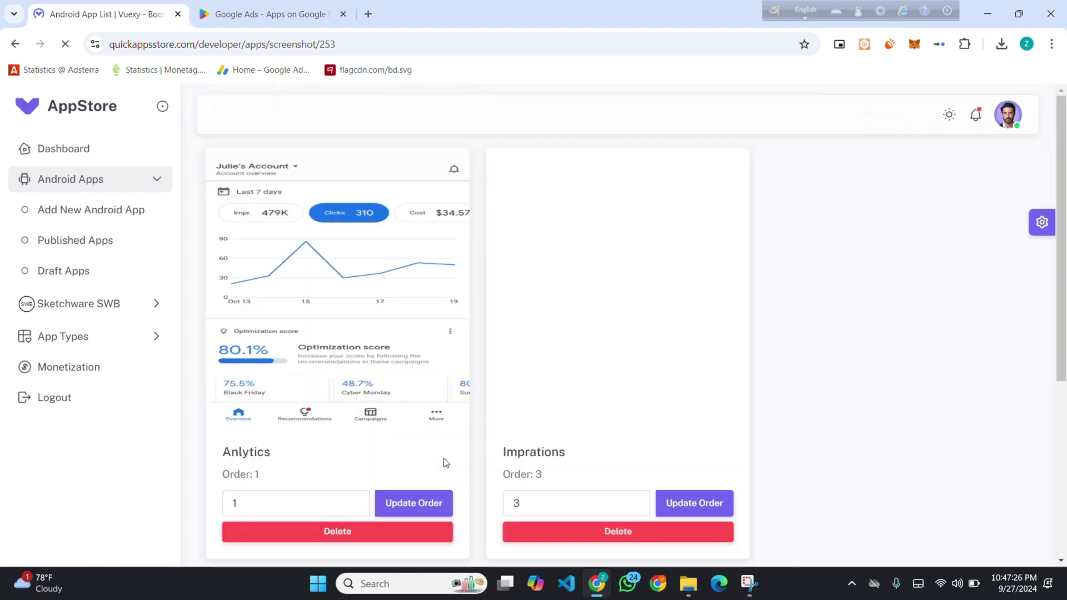
- Add the screenshot unnamed (49).webp to the Google Ads app with the title "5" and order 5
{"action": "scroll", "coordinate": [467, 431], "scroll_direction": "down", "scroll_amount": 5}
{"action": "left_click", "coordinate": [425, 394]}
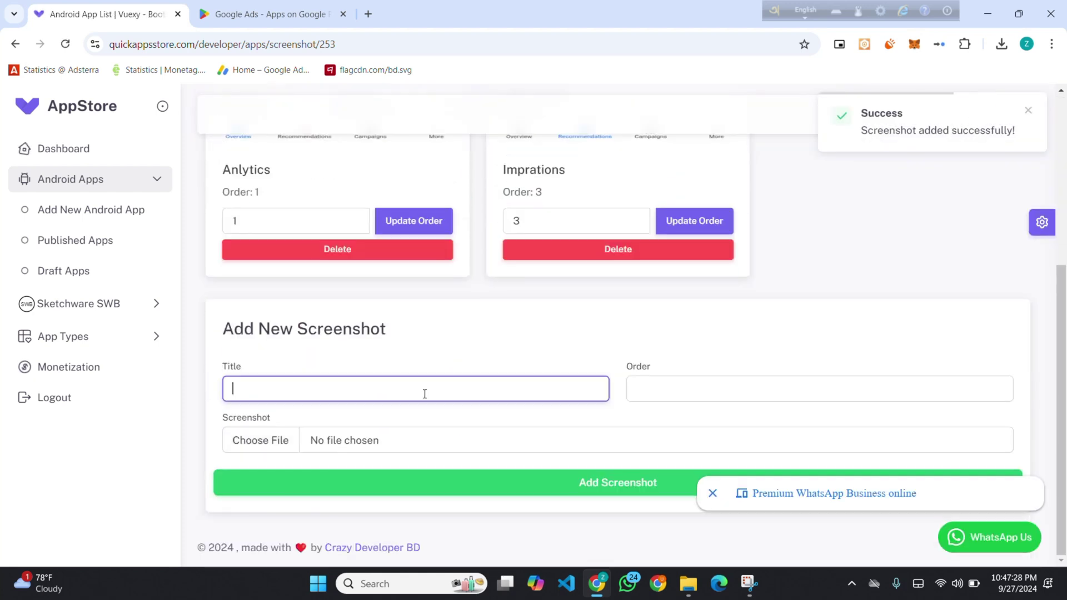
{"action": "left_click", "coordinate": [659, 389]}
{"action": "type", "text": "5"}
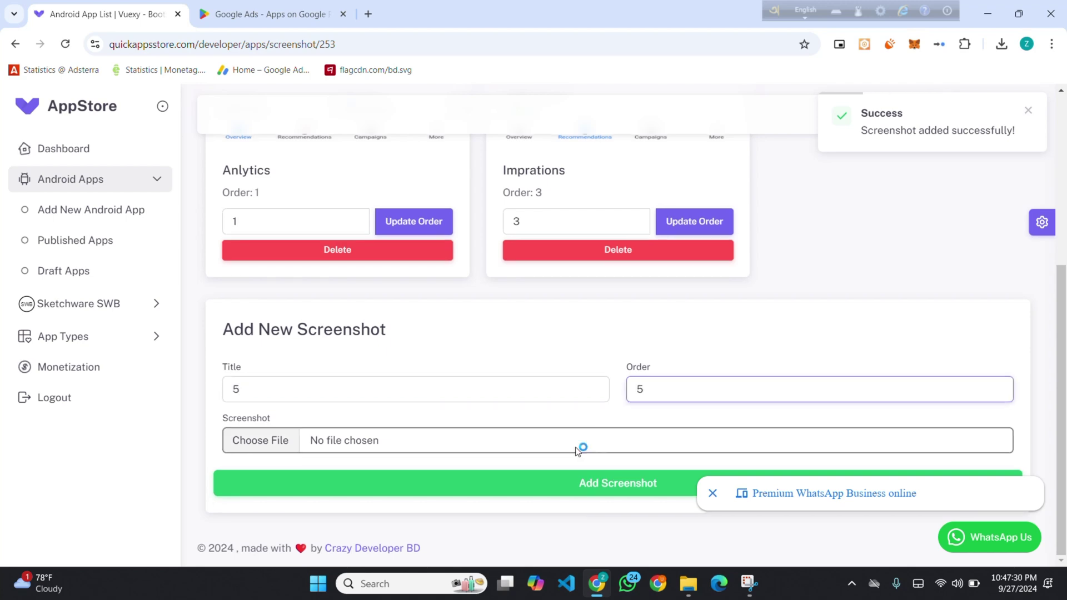
{"action": "left_click", "coordinate": [580, 445]}
{"action": "double_click", "coordinate": [334, 216]}
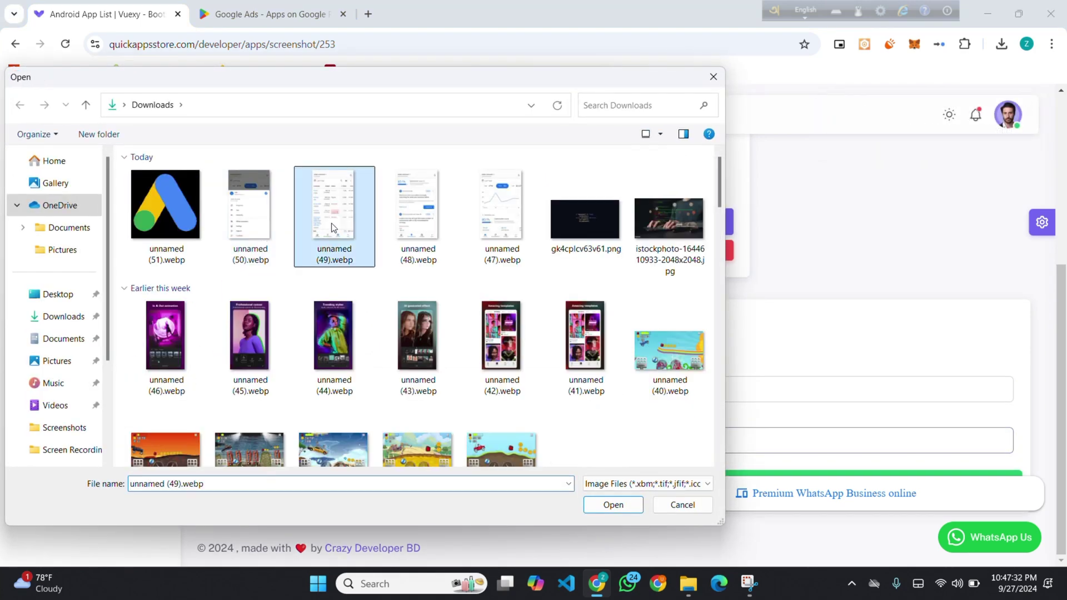
{"action": "left_click", "coordinate": [436, 478]}
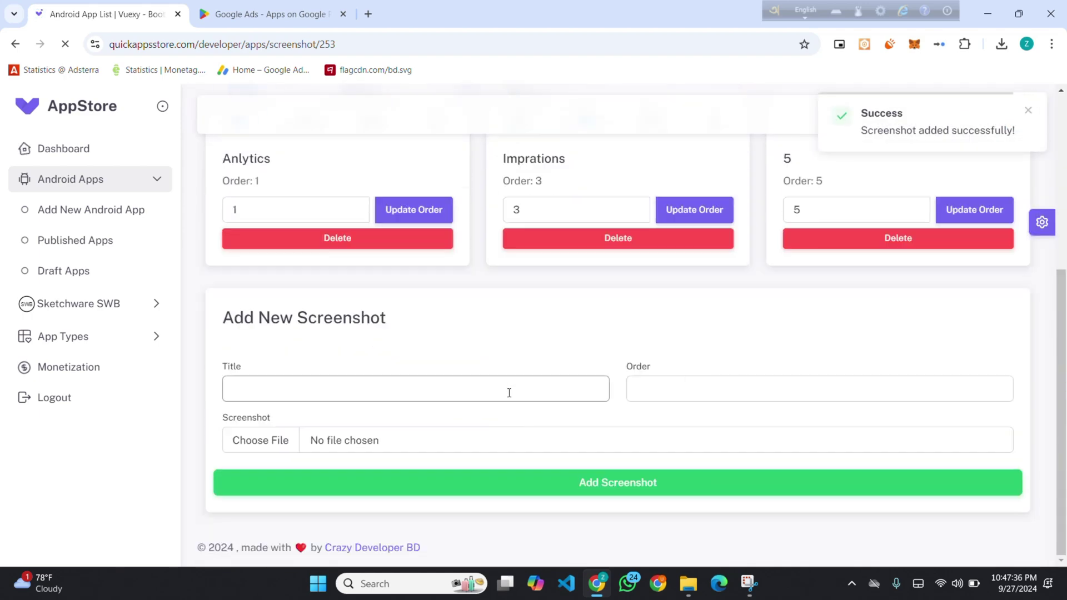
- Add the screenshot unnamed (50).webp with the title "6" and order 6, and look over the app's screenshots
{"action": "left_click", "coordinate": [500, 389]}
{"action": "type", "text": "6"}
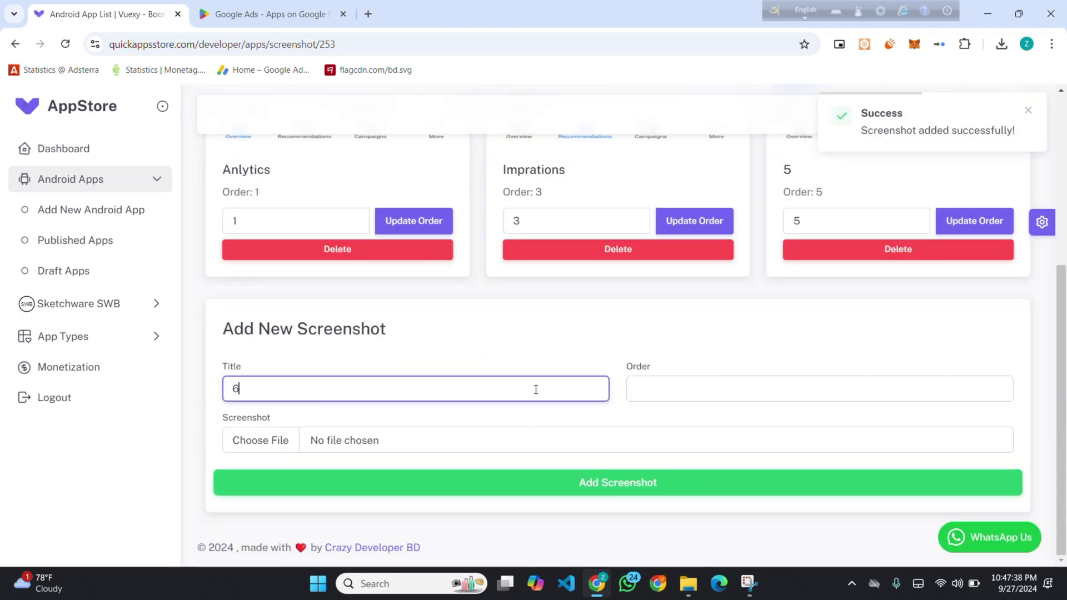
{"action": "left_click", "coordinate": [660, 384]}
{"action": "type", "text": "6"}
{"action": "left_click", "coordinate": [619, 439]}
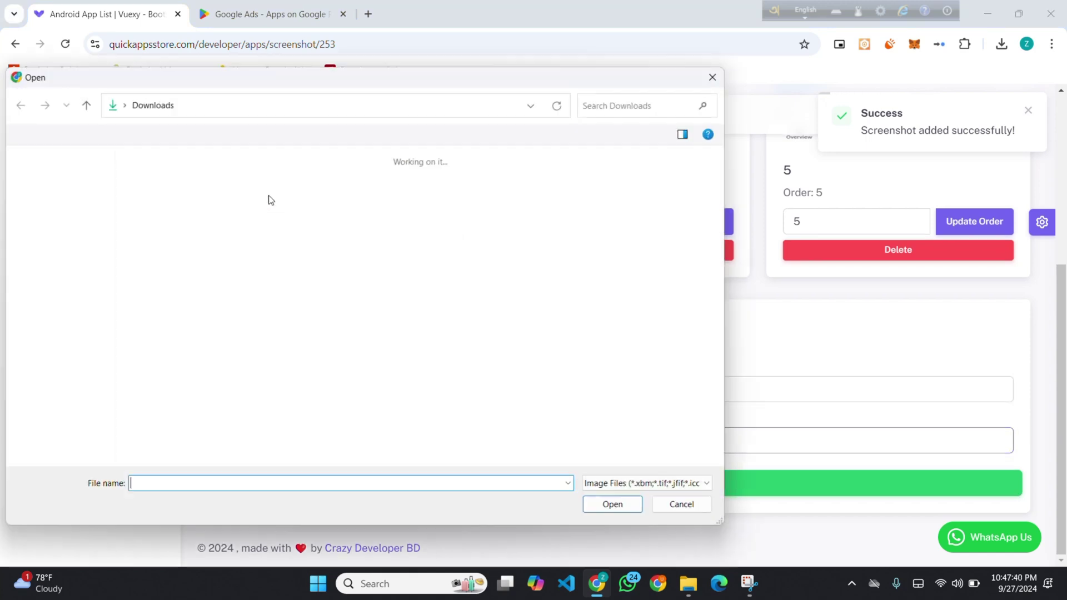
{"action": "double_click", "coordinate": [253, 205]}
{"action": "scroll", "coordinate": [489, 439], "scroll_direction": "down", "scroll_amount": 1}
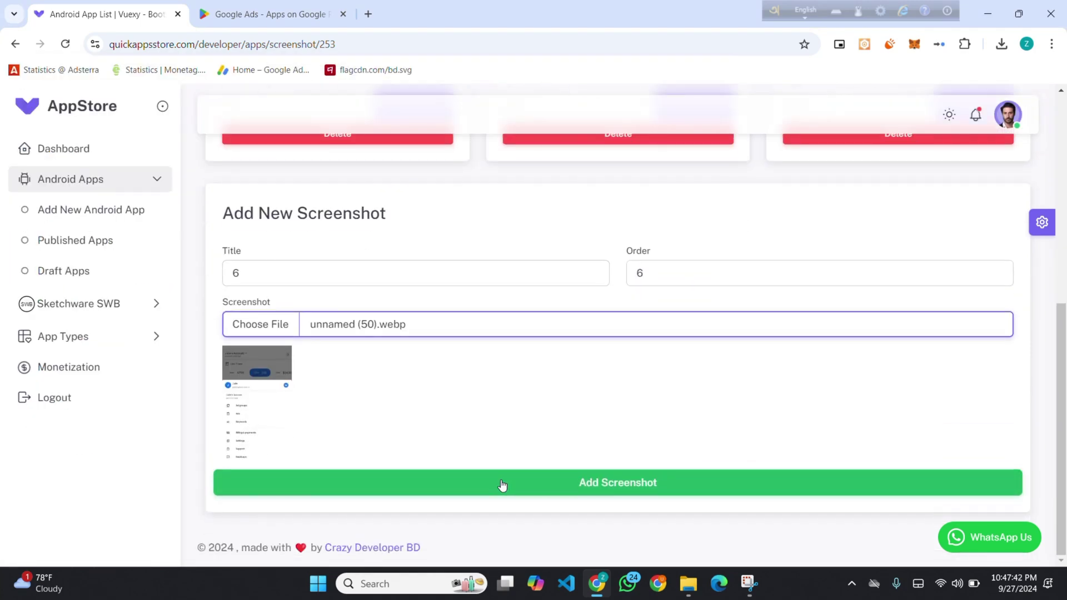
{"action": "left_click", "coordinate": [502, 482]}
{"action": "scroll", "coordinate": [543, 453], "scroll_direction": "up", "scroll_amount": 7}
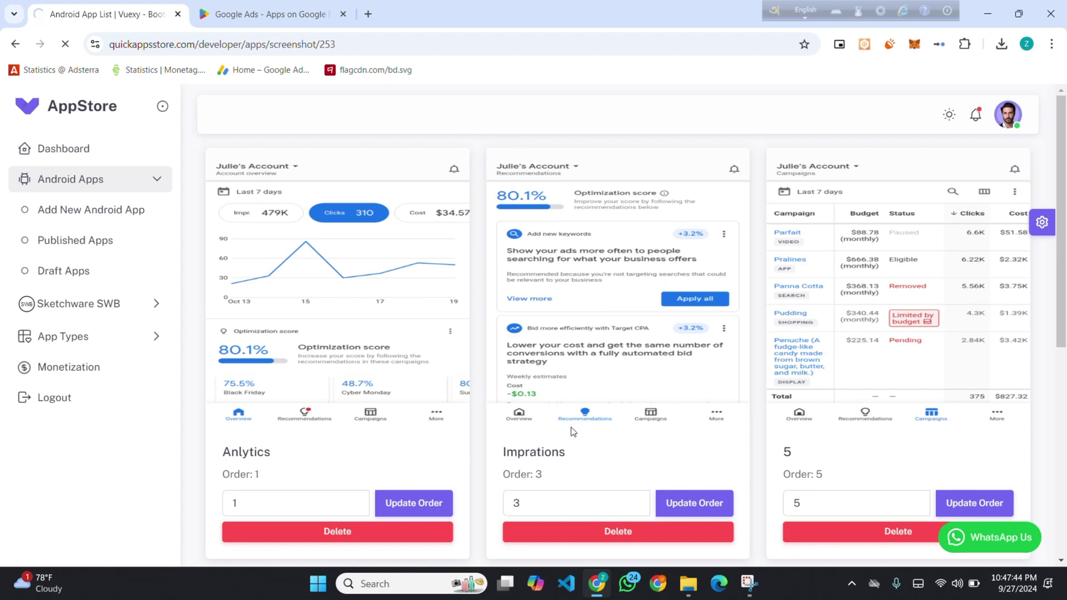
{"action": "scroll", "coordinate": [625, 335], "scroll_direction": "down", "scroll_amount": 5}
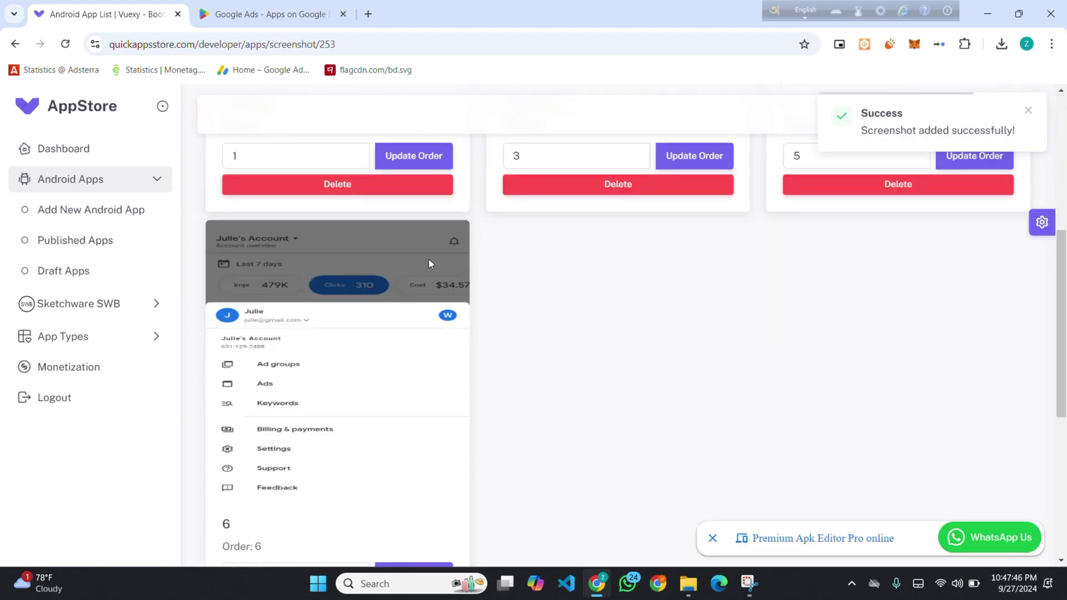
{"action": "scroll", "coordinate": [428, 259], "scroll_direction": "up", "scroll_amount": 5}
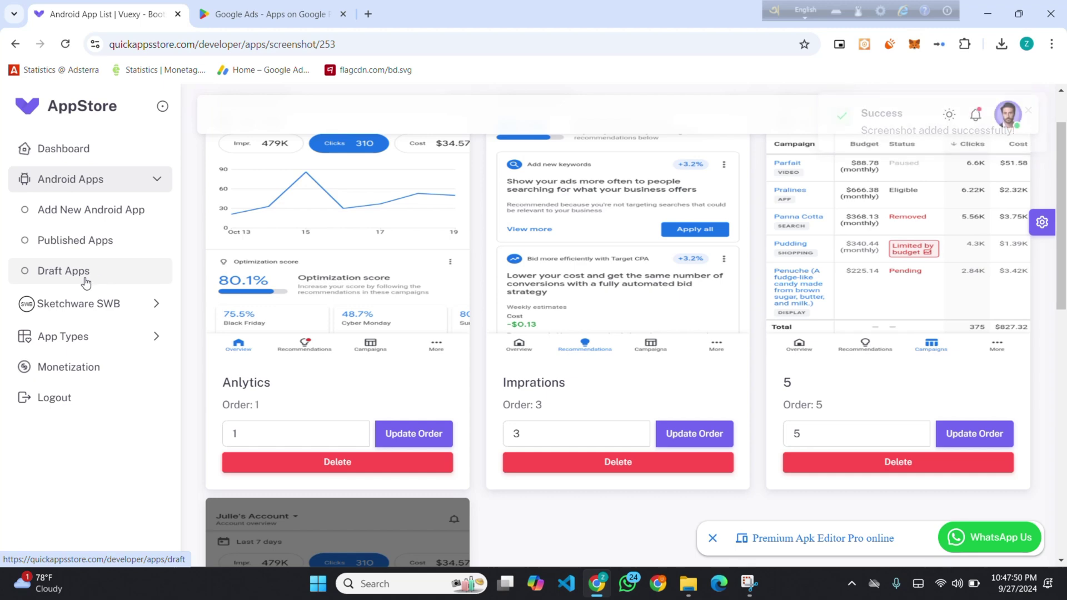
{"action": "left_click", "coordinate": [94, 275]}
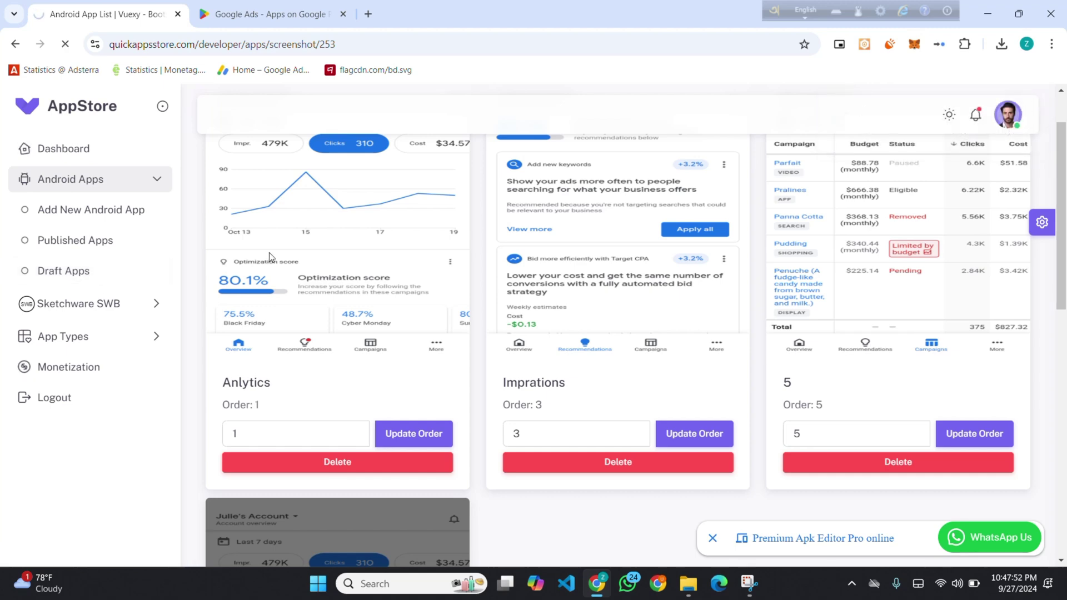
{"action": "scroll", "coordinate": [658, 340], "scroll_direction": "down", "scroll_amount": 2}
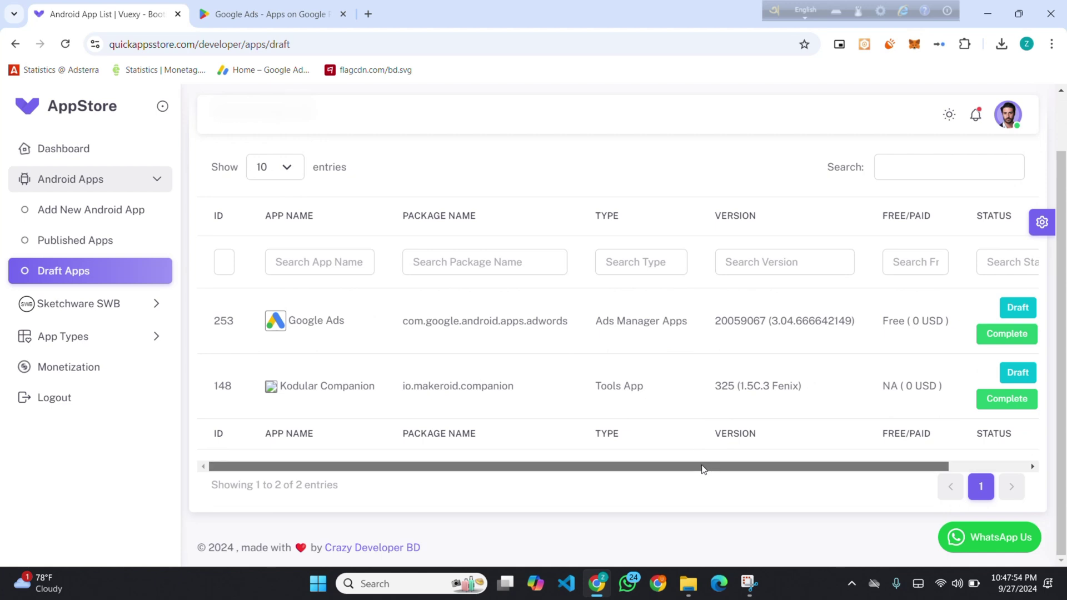
{"action": "left_click_drag", "start_coordinate": [702, 466], "coordinate": [980, 467]}
{"action": "left_click_drag", "start_coordinate": [994, 306], "coordinate": [967, 268]}
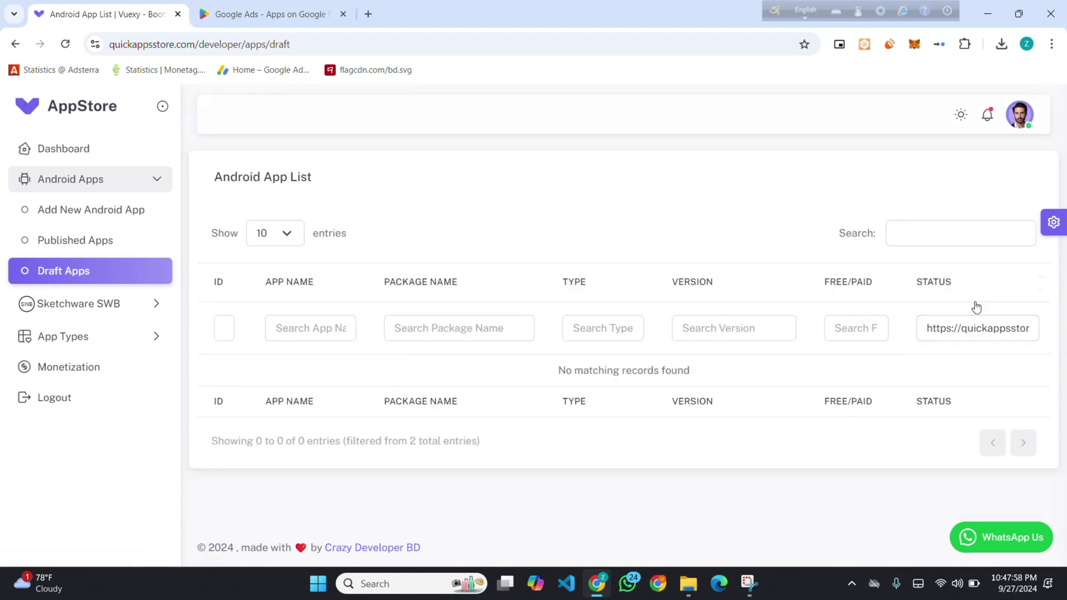
- Publish the Google Ads app from the list of draft apps
{"action": "left_click", "coordinate": [97, 276]}
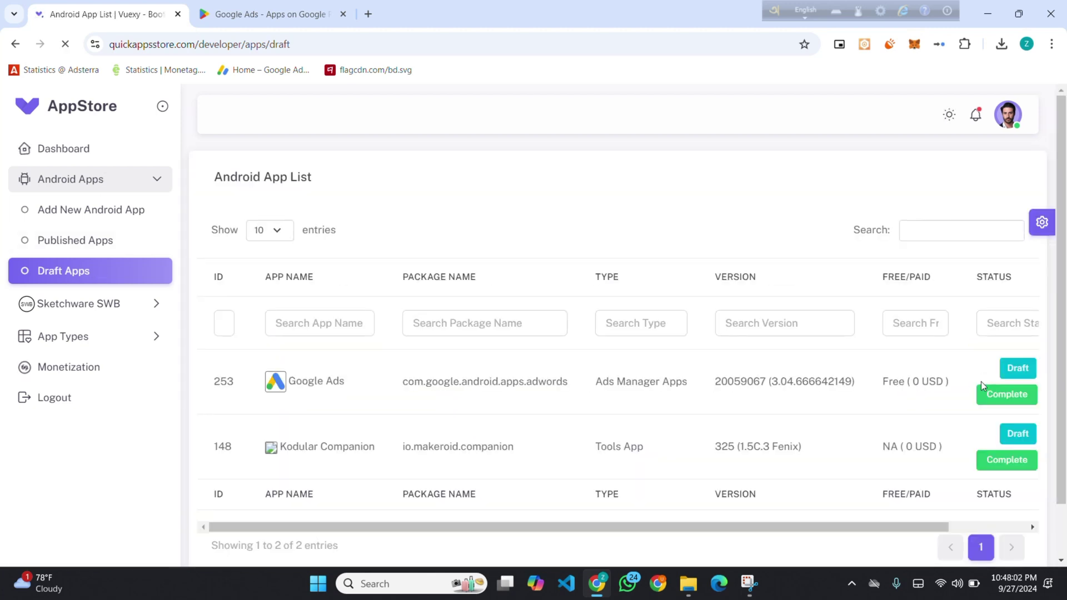
{"action": "left_click_drag", "start_coordinate": [847, 531], "coordinate": [1039, 490]}
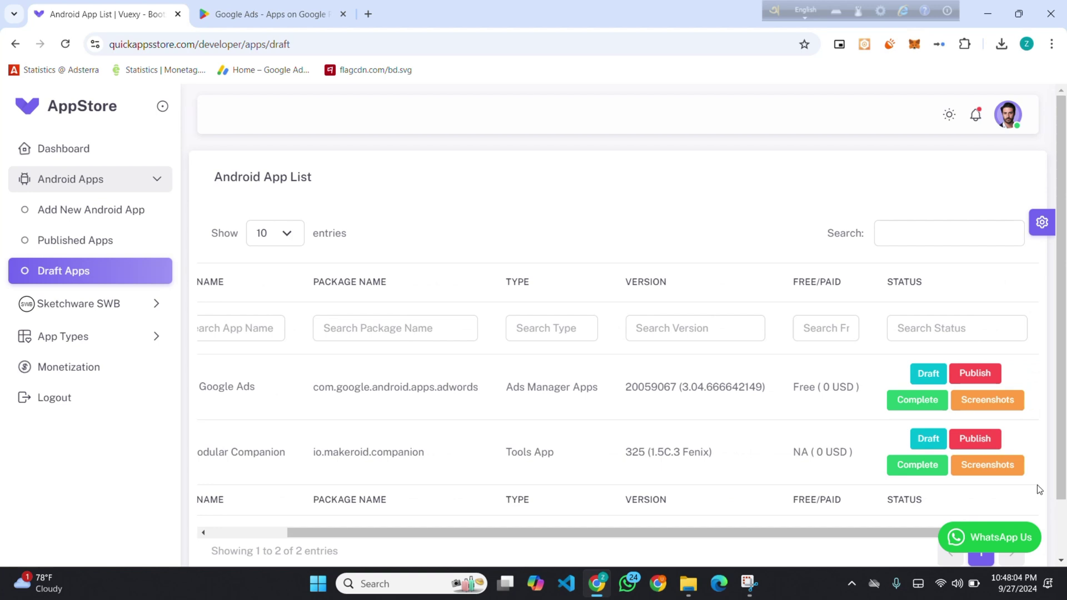
{"action": "left_click", "coordinate": [977, 375]}
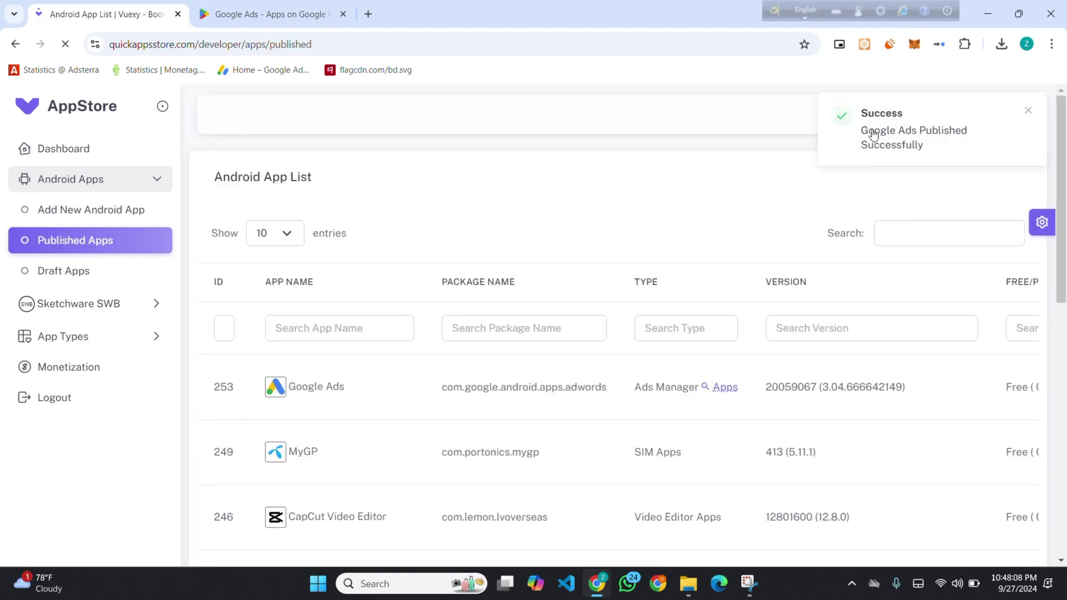
{"action": "left_click_drag", "start_coordinate": [860, 133], "coordinate": [930, 148]}
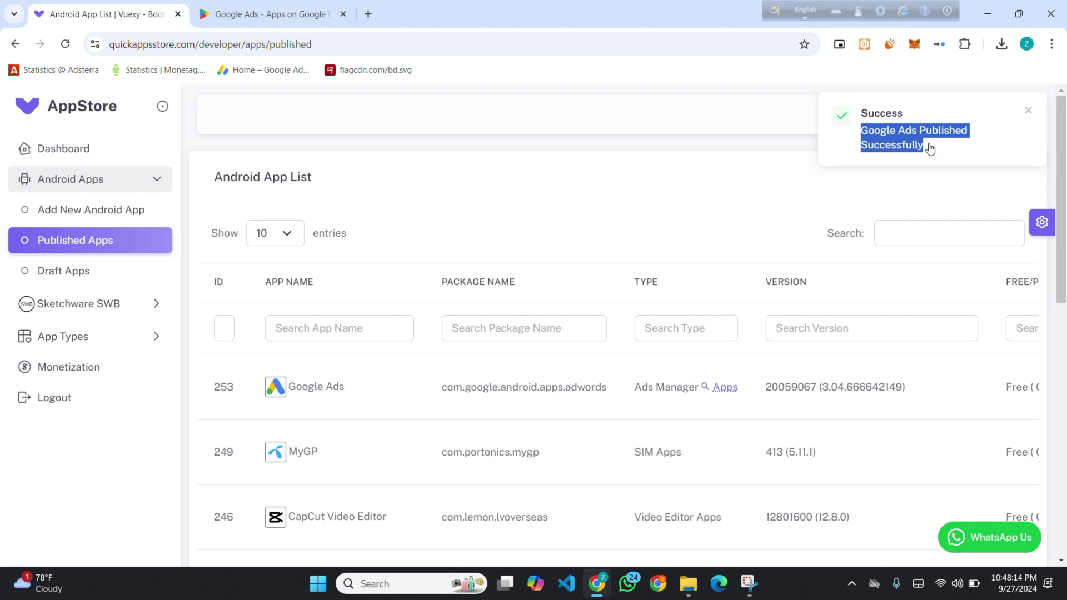
- Open quickappsstore.com in a new tab and go to the Google Ads page from the latest apps section
{"action": "left_click", "coordinate": [370, 14]}
{"action": "type", "text": "quickappsstore.com"}
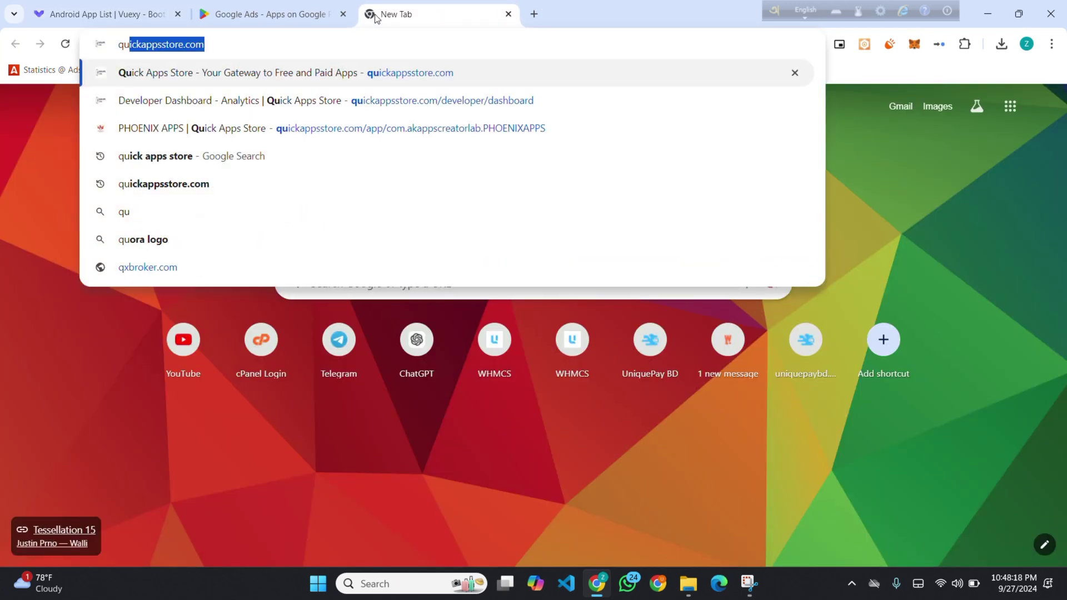
{"action": "key", "text": "Return"}
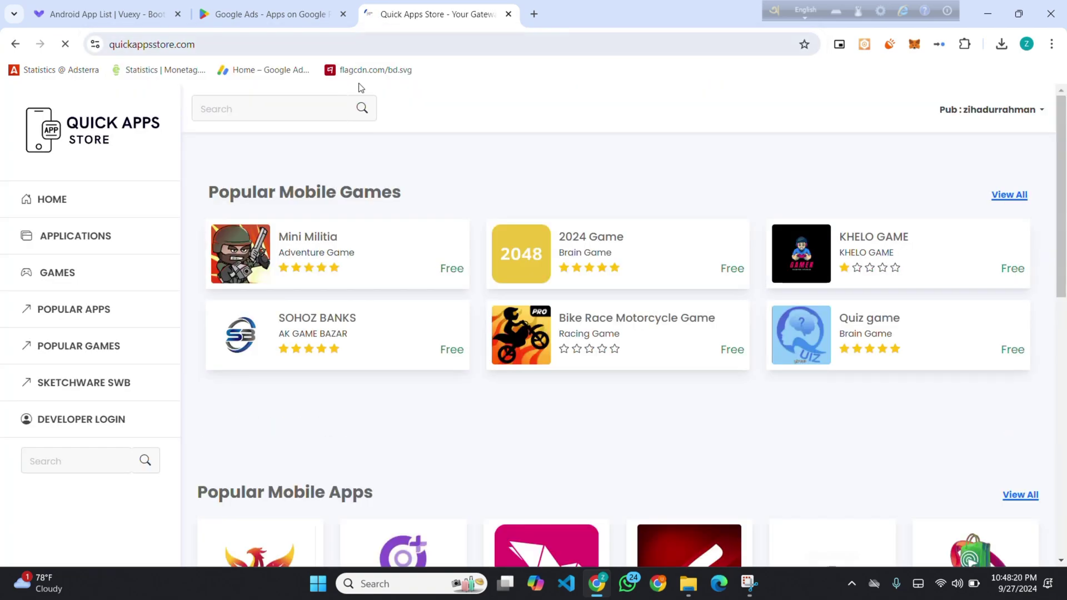
{"action": "scroll", "coordinate": [303, 161], "scroll_direction": "down", "scroll_amount": 8}
{"action": "scroll", "coordinate": [323, 210], "scroll_direction": "down", "scroll_amount": 3}
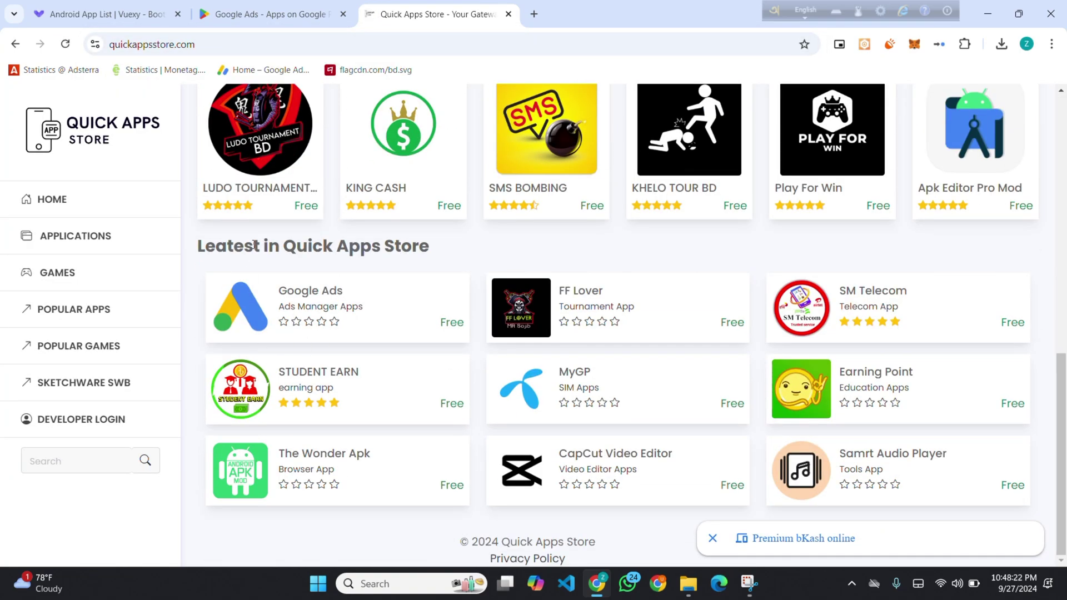
{"action": "left_click_drag", "start_coordinate": [205, 249], "coordinate": [402, 322]}
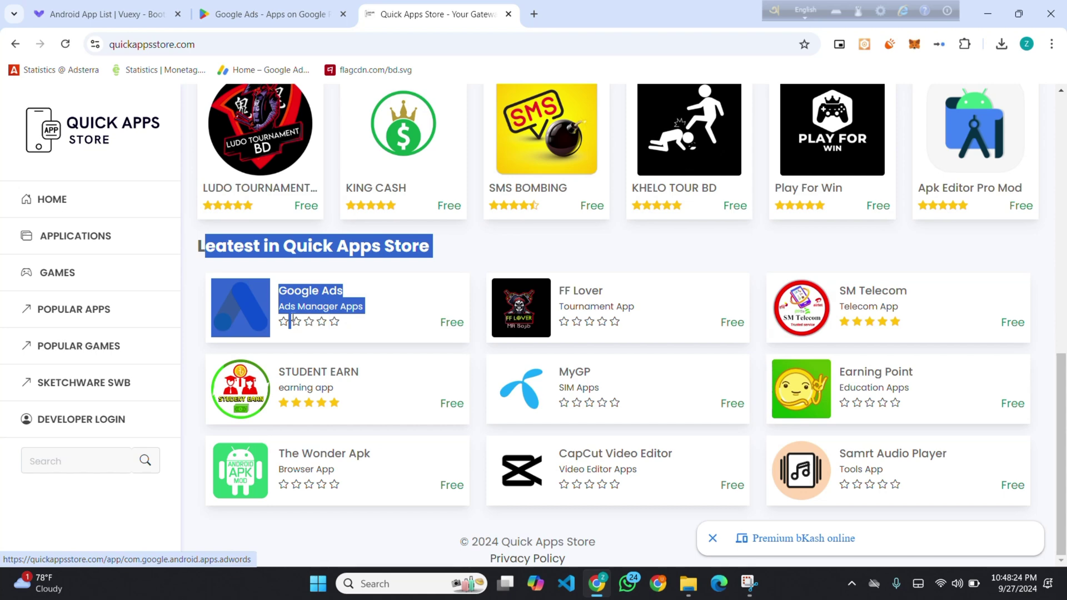
{"action": "left_click", "coordinate": [408, 247]}
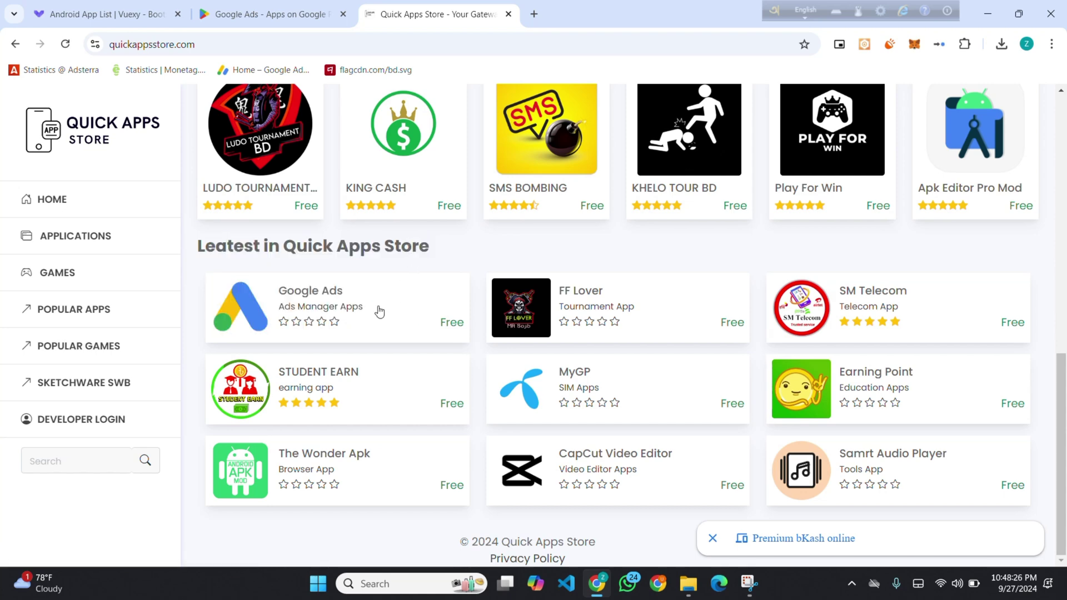
{"action": "left_click", "coordinate": [370, 316]}
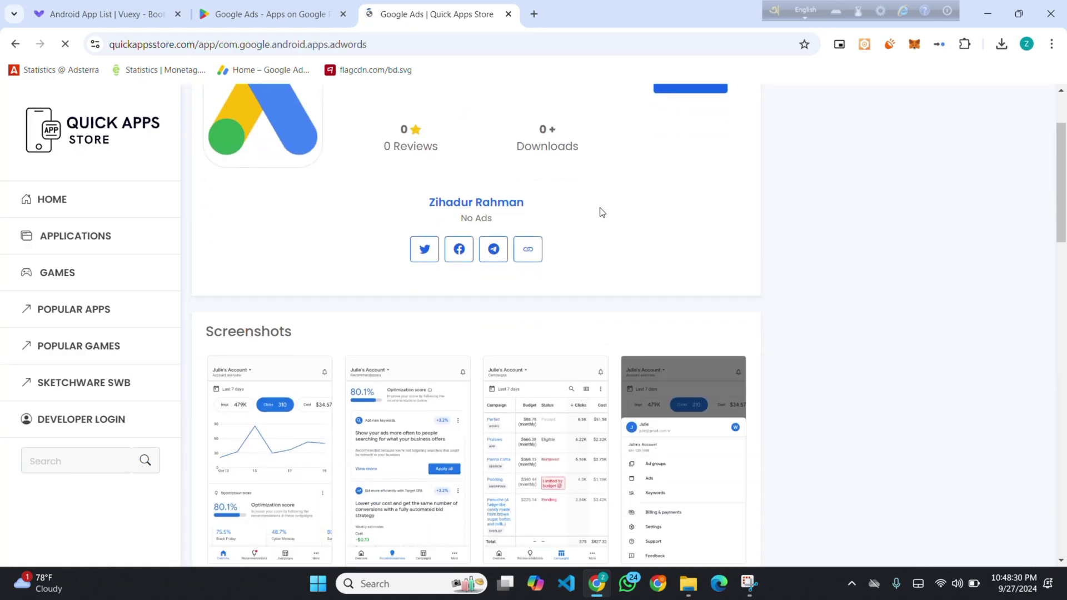
- Look through the Google Ads store page, download the app, and check Google Ads.apk in the recent downloads
{"action": "scroll", "coordinate": [598, 209], "scroll_direction": "down", "scroll_amount": 5}
{"action": "scroll", "coordinate": [506, 281], "scroll_direction": "down", "scroll_amount": 8}
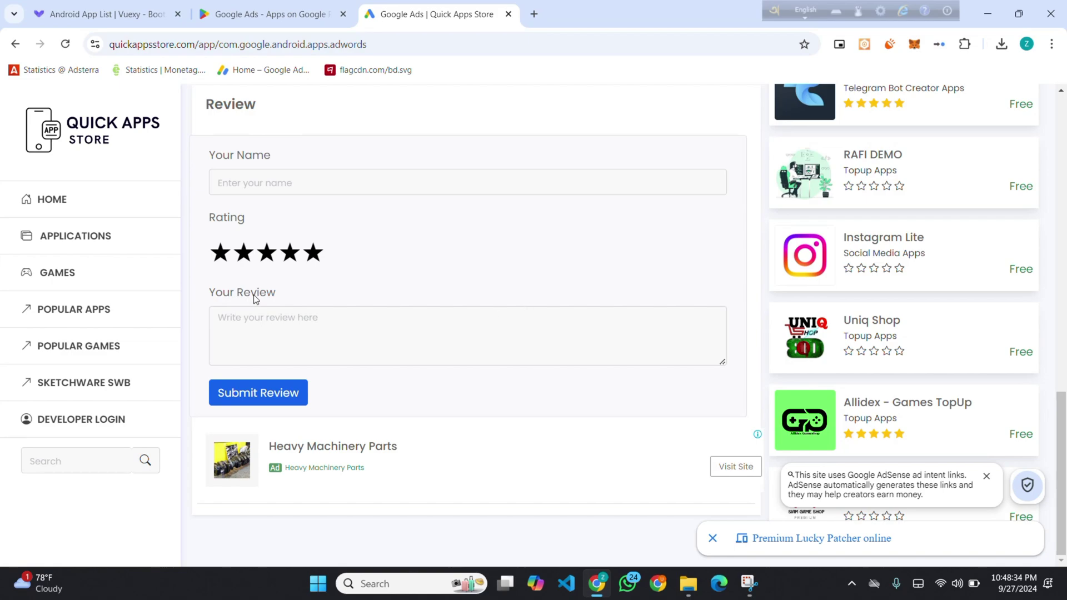
{"action": "scroll", "coordinate": [312, 263], "scroll_direction": "up", "scroll_amount": 13}
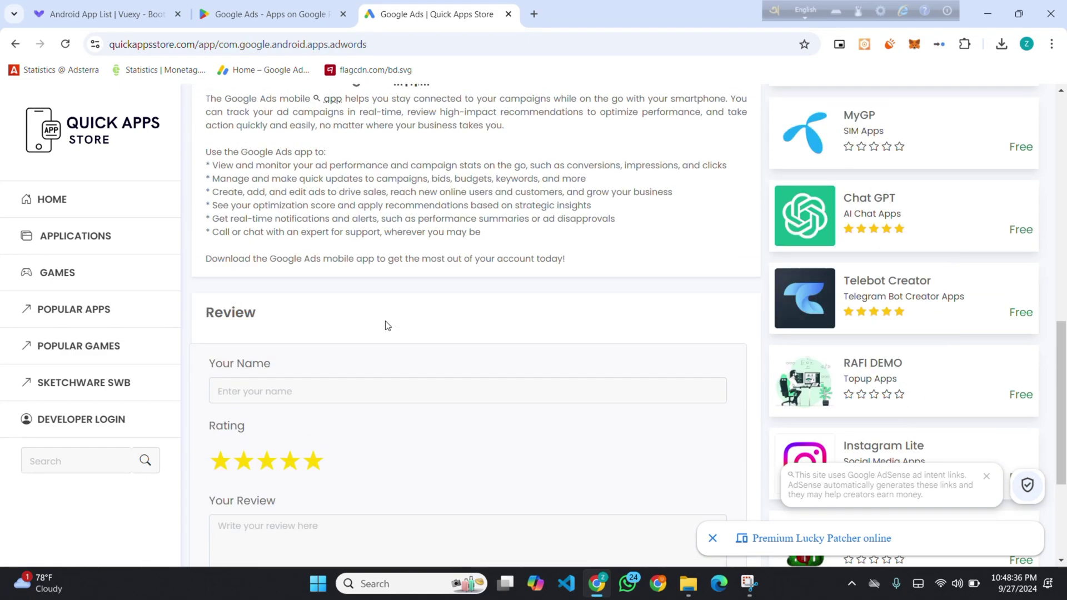
{"action": "scroll", "coordinate": [377, 292], "scroll_direction": "up", "scroll_amount": 1}
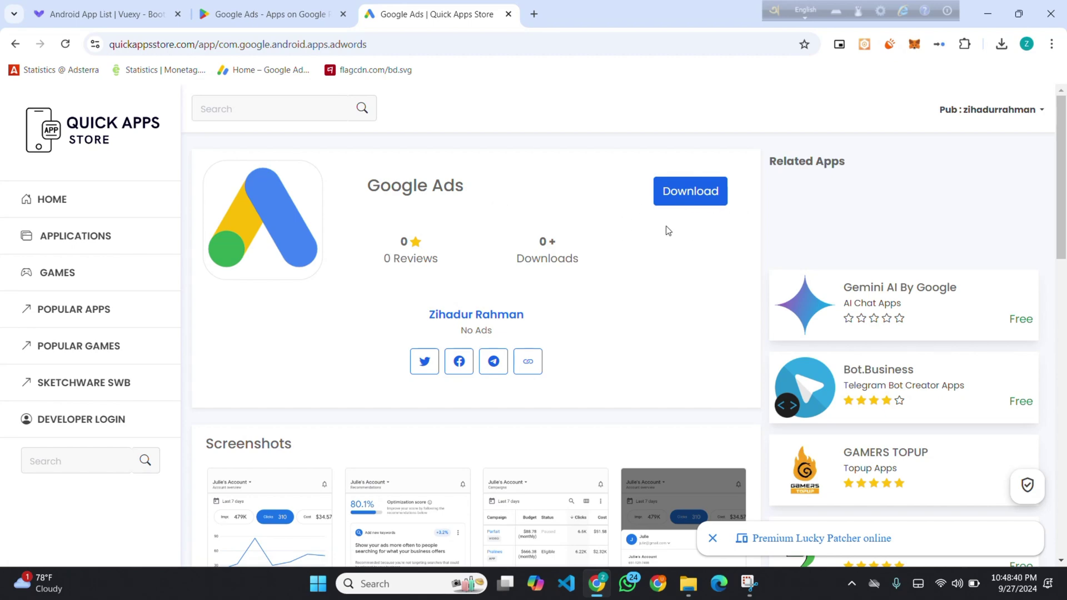
{"action": "left_click", "coordinate": [690, 192]}
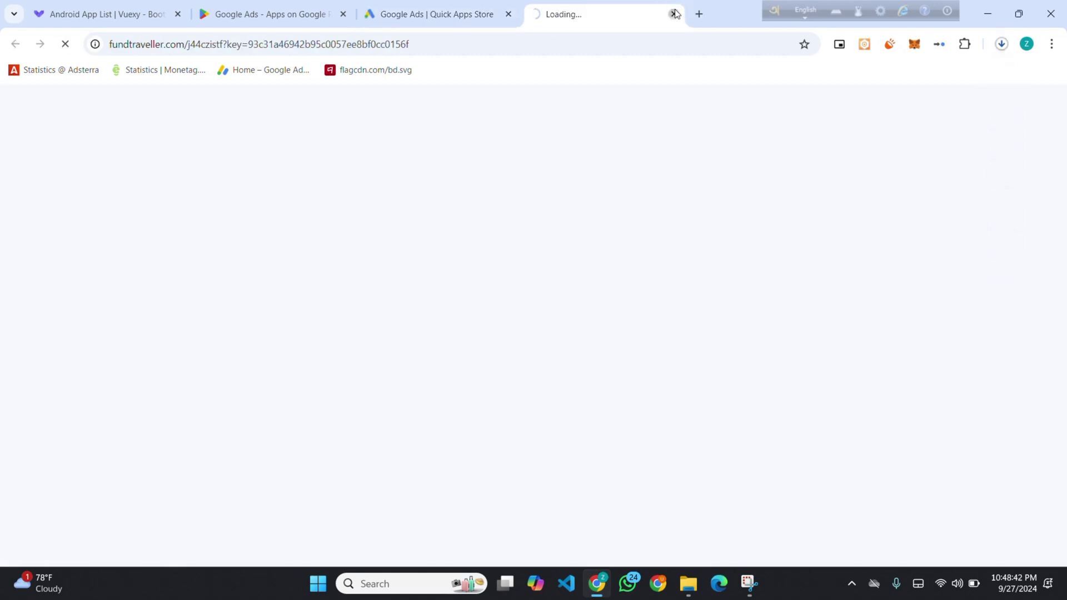
{"action": "left_click", "coordinate": [1002, 44]}
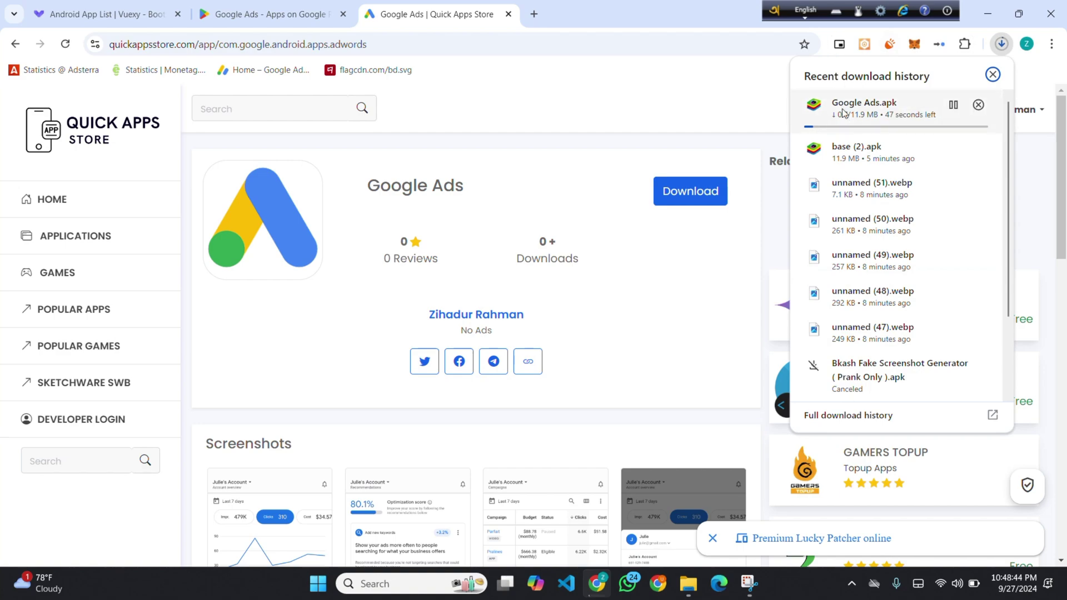
{"action": "left_click", "coordinate": [636, 274]}
- Examine the About section of the Google Ads store page, highlighting its heading and first paragraph
{"action": "scroll", "coordinate": [556, 288], "scroll_direction": "down", "scroll_amount": 6}
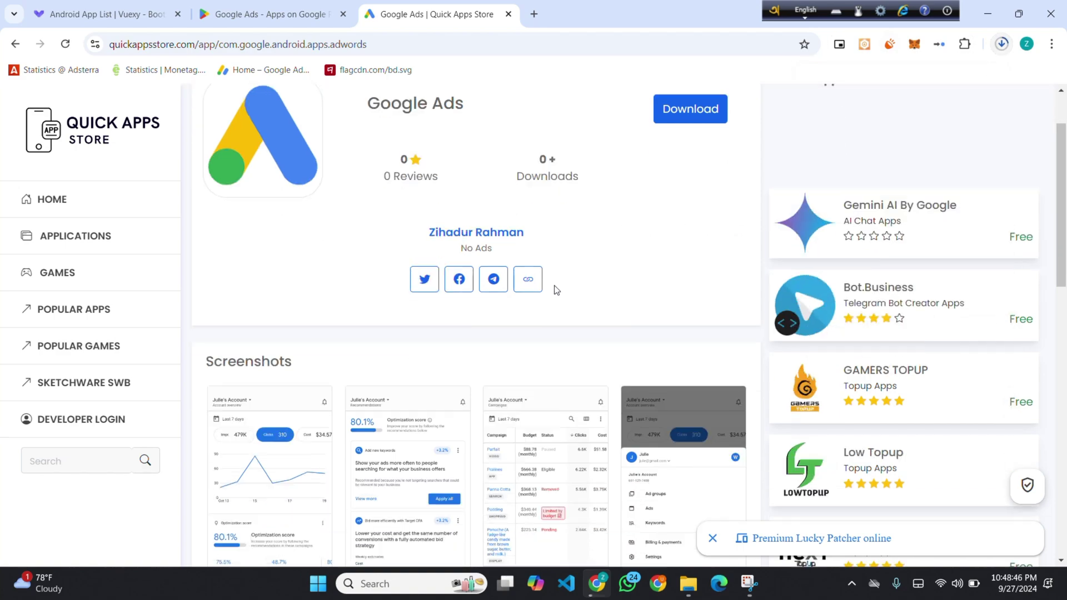
{"action": "scroll", "coordinate": [562, 289], "scroll_direction": "down", "scroll_amount": 7}
{"action": "scroll", "coordinate": [428, 334], "scroll_direction": "up", "scroll_amount": 4}
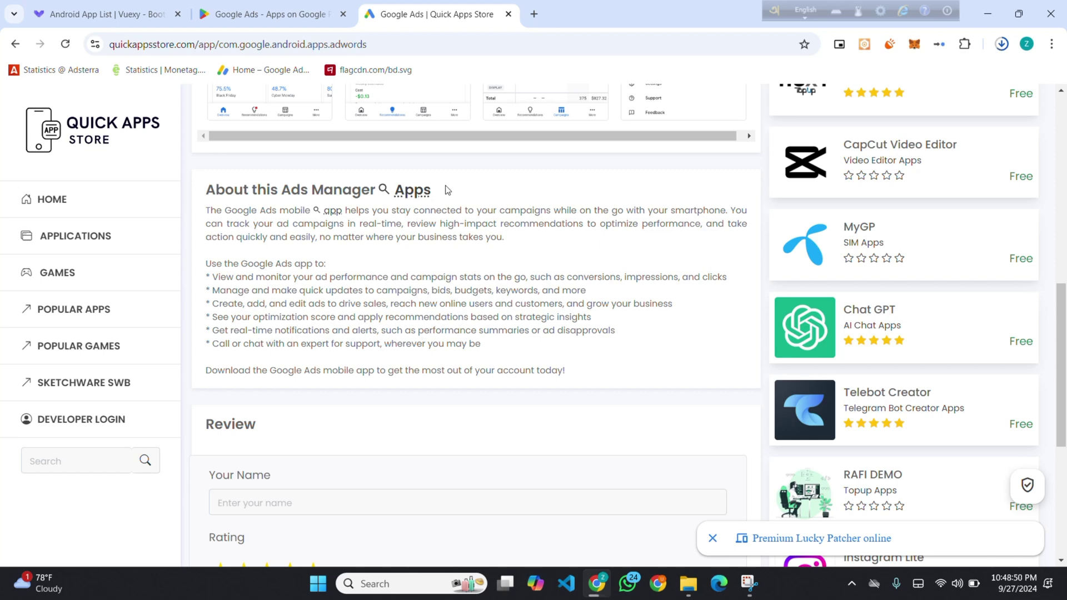
{"action": "left_click_drag", "start_coordinate": [445, 194], "coordinate": [207, 199]}
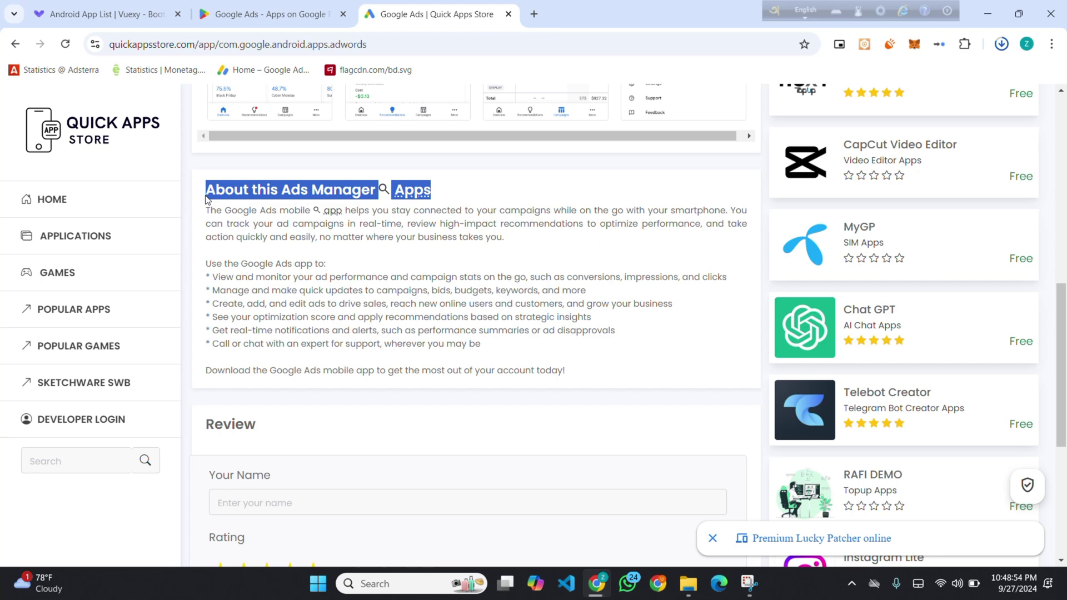
{"action": "triple_click", "coordinate": [255, 213]}
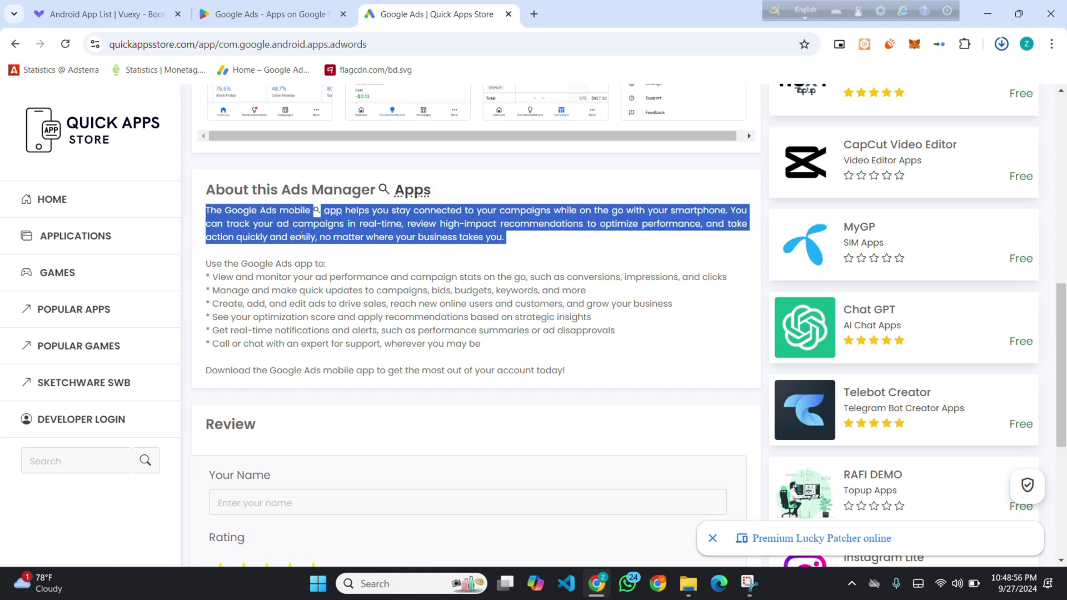